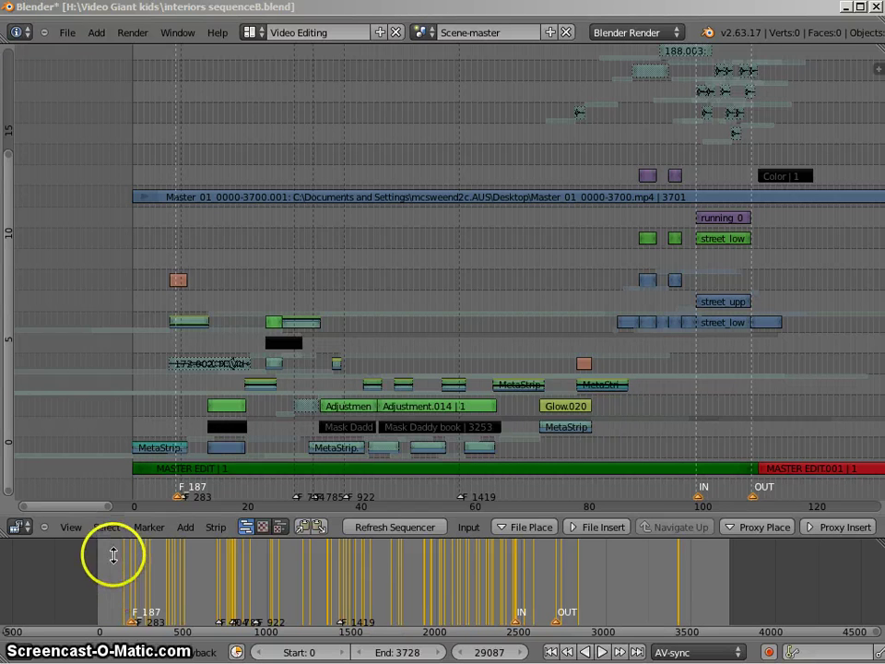
Step: Scrub the playhead to frame 2592 and enlarge the strips area above a shorter timeline
click(413, 331)
drag(397, 334, 378, 336)
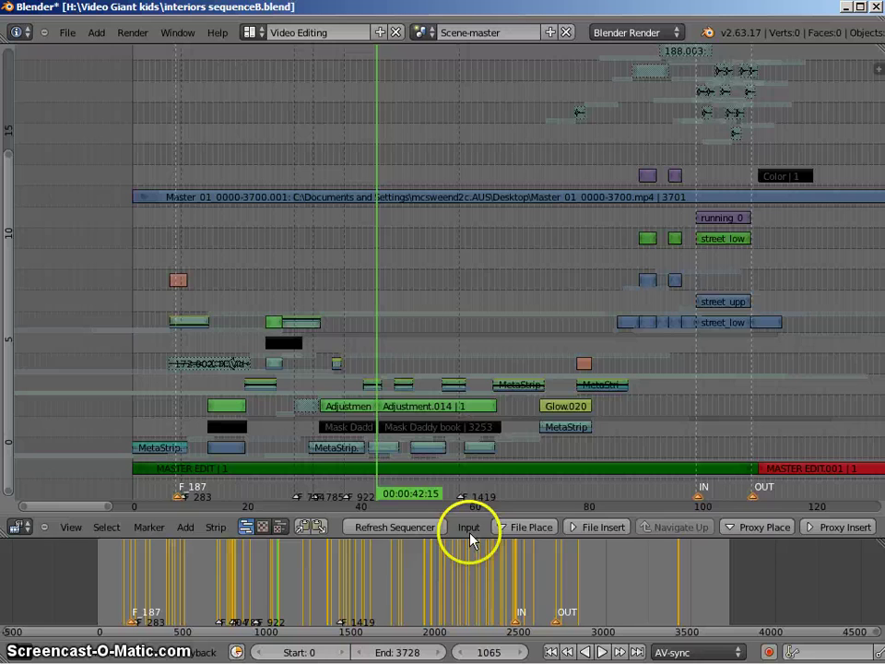
click(365, 597)
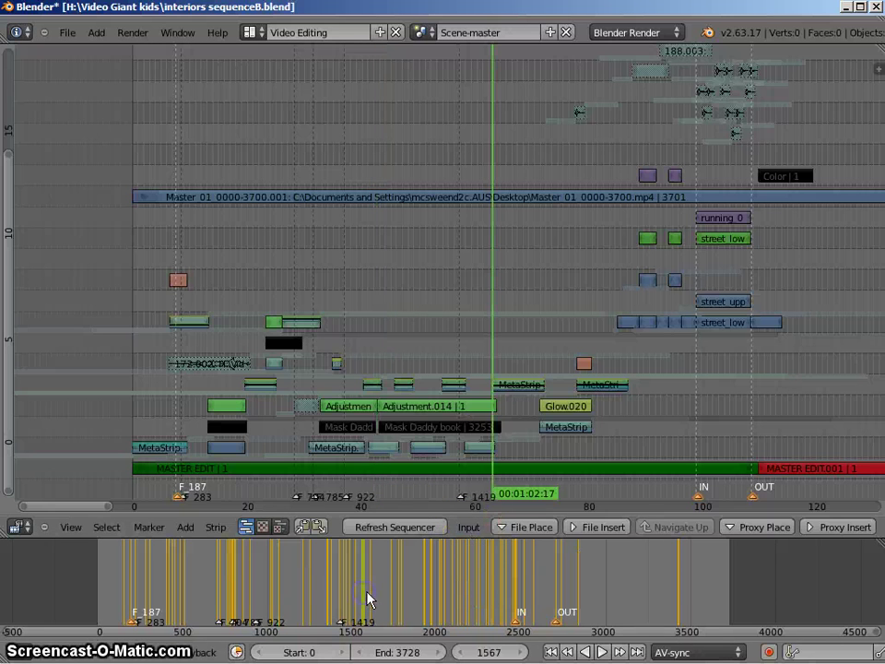
drag(367, 599, 537, 597)
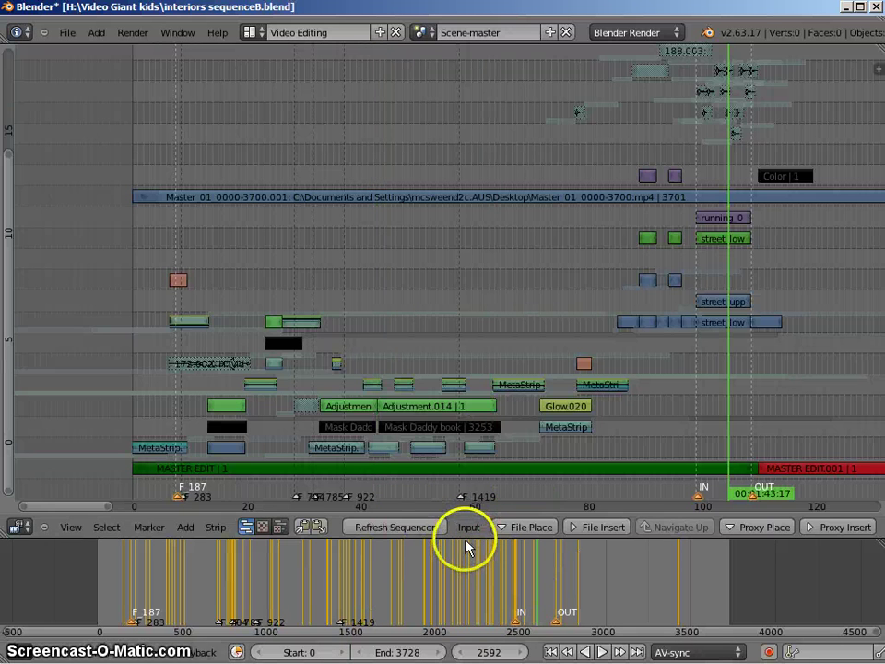
drag(458, 539, 465, 601)
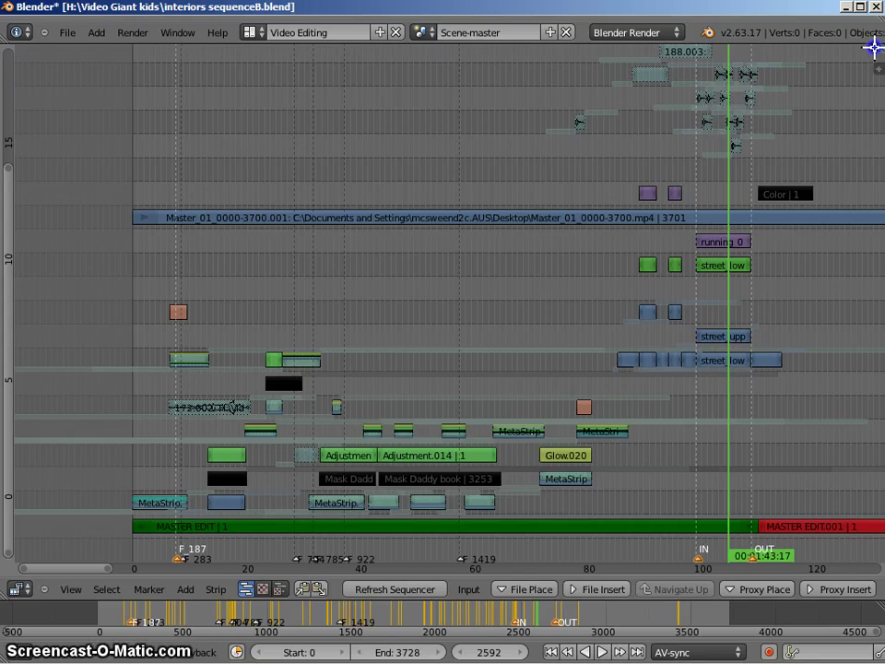
Step: Split off a second, thin sequencer area just above the timeline
drag(874, 46, 870, 535)
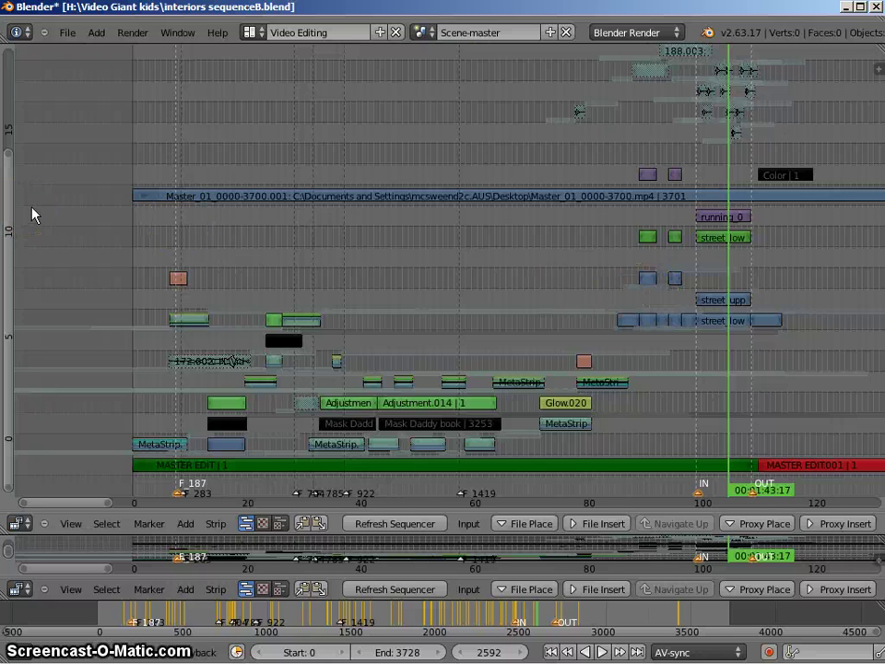
Step: Frame all strips, move the playhead to frame 28736, and select the WILD FOOTAGE strip
key(Home)
drag(83, 253, 114, 333)
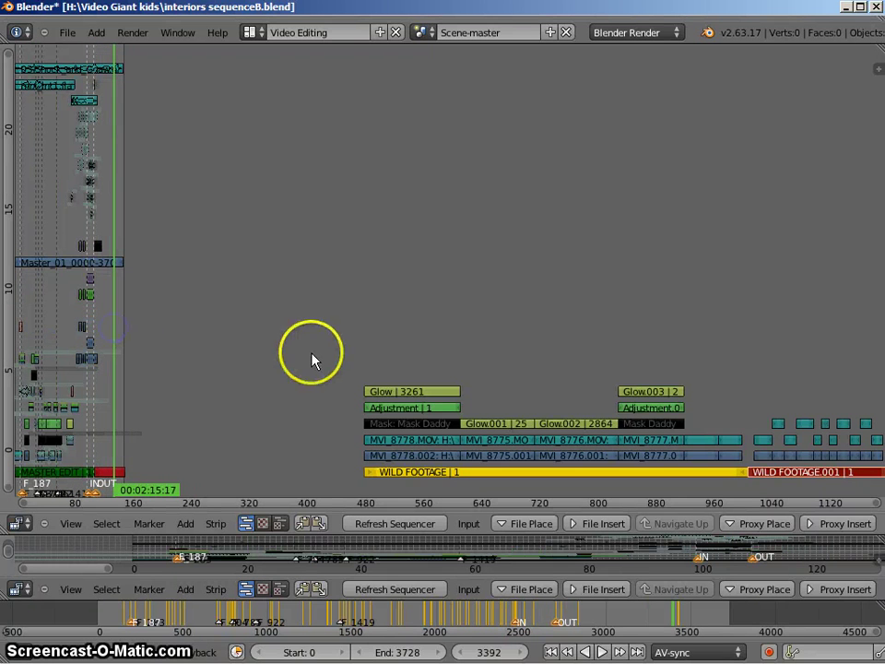
click(345, 356)
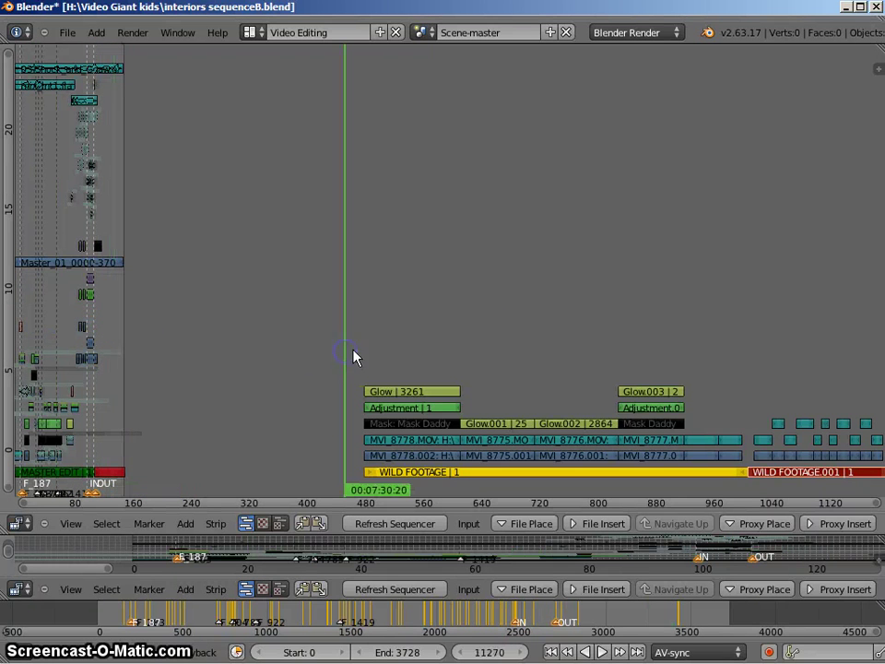
click(855, 338)
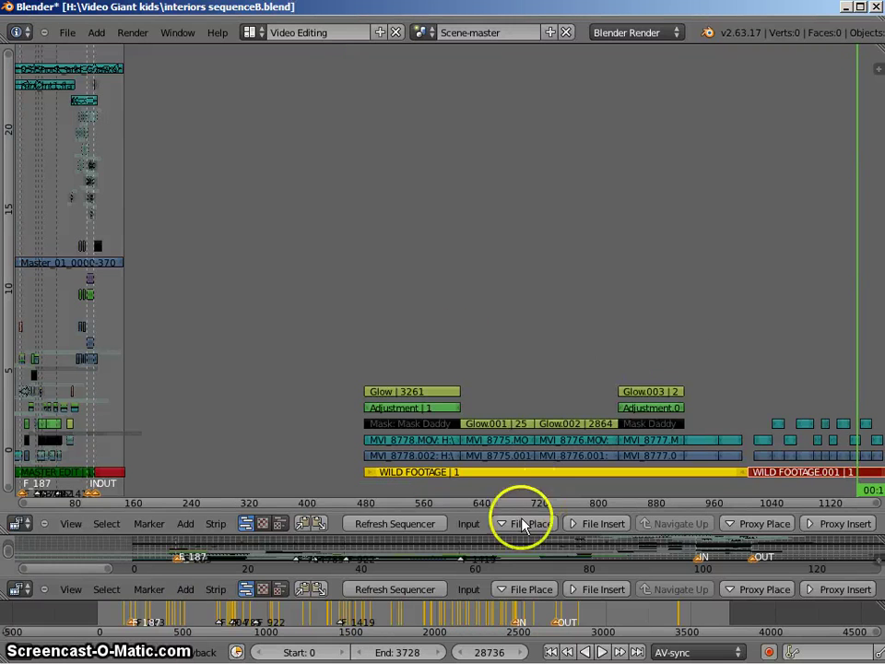
right_click(490, 480)
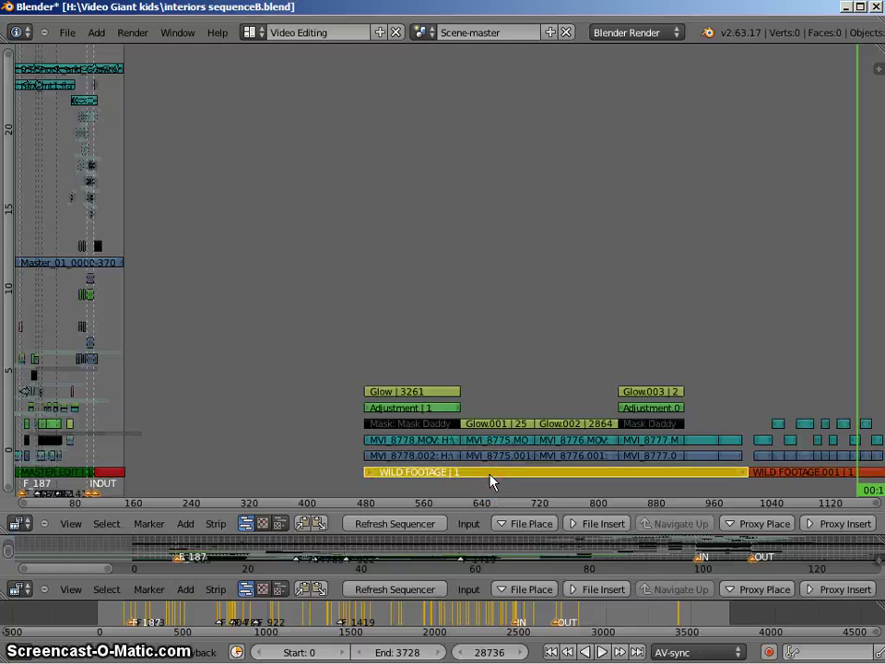
Step: Show the strip properties panel and open the strip colour picker
key(n)
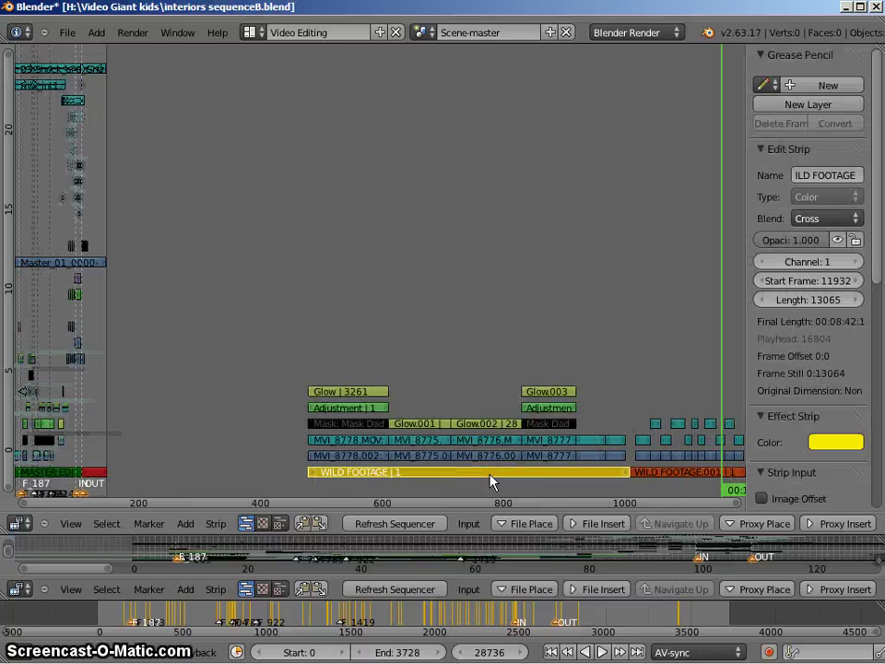
right_click(429, 474)
click(429, 476)
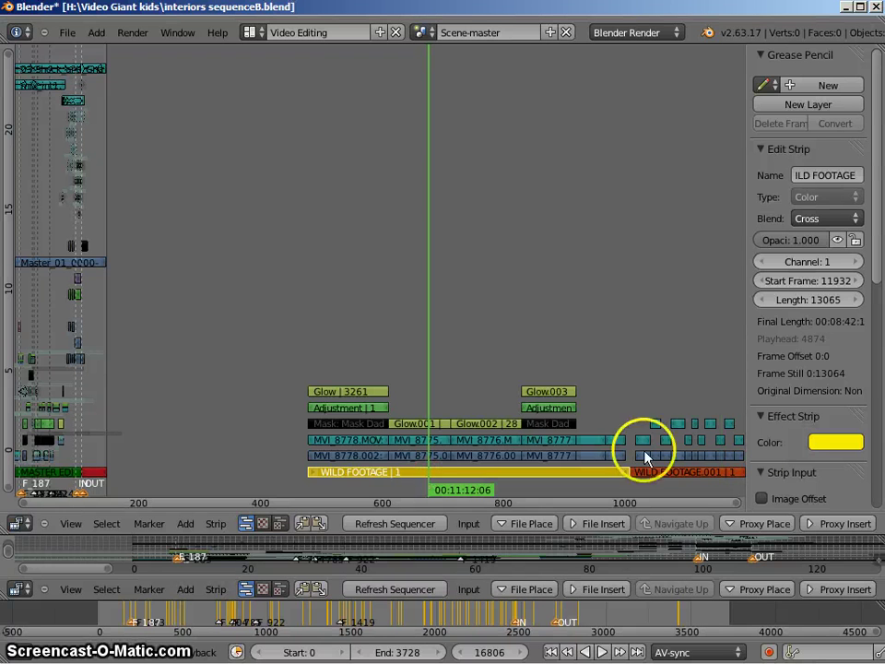
click(834, 443)
click(726, 314)
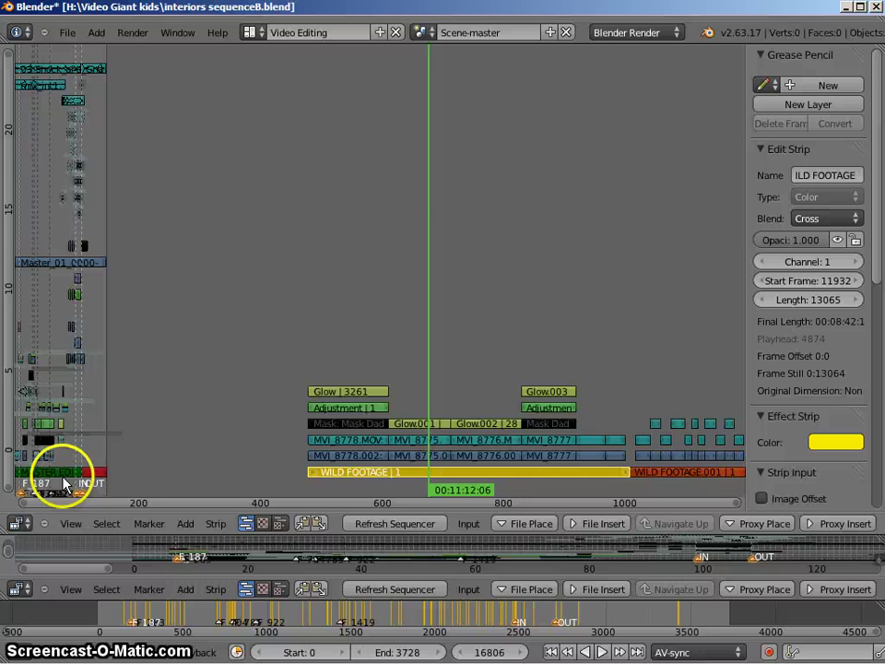
Step: Bring the MASTER EDIT strips into view and select the green one, then the red MASTER EDIT.001
middle_drag(76, 473, 494, 114)
scroll(320, 456, up, 3)
scroll(437, 314, up, 3)
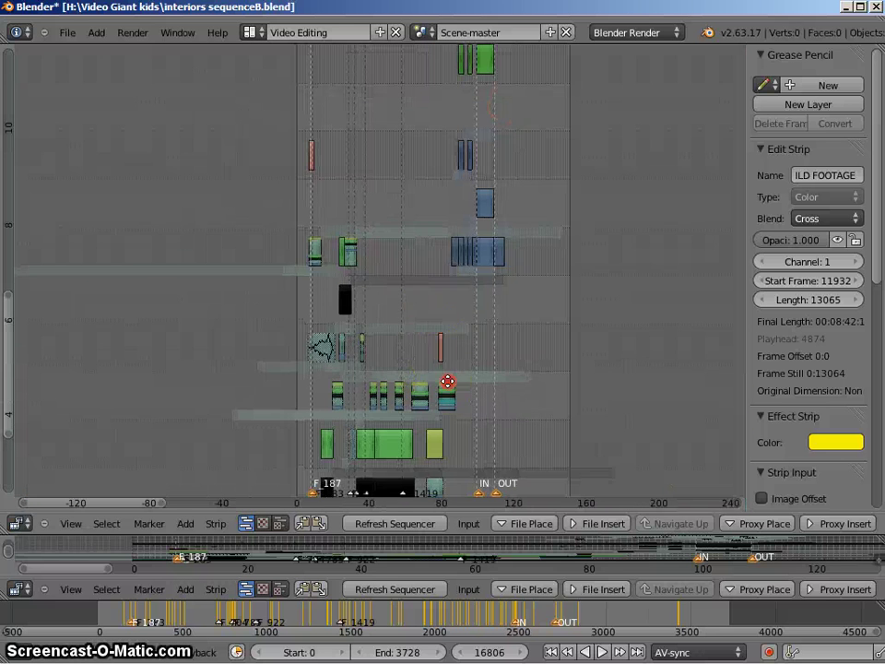
middle_drag(446, 380, 477, 92)
right_click(408, 438)
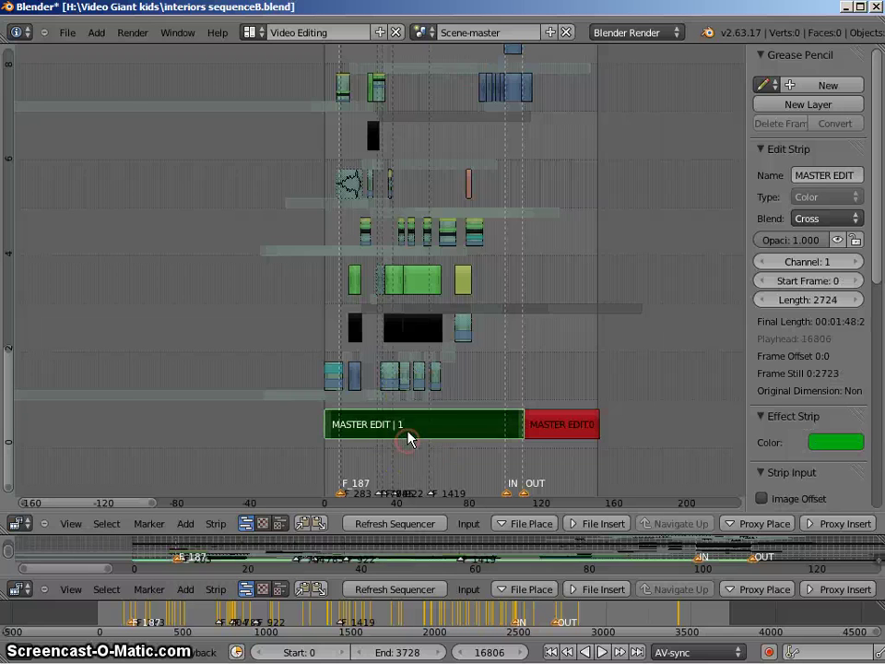
right_click(565, 425)
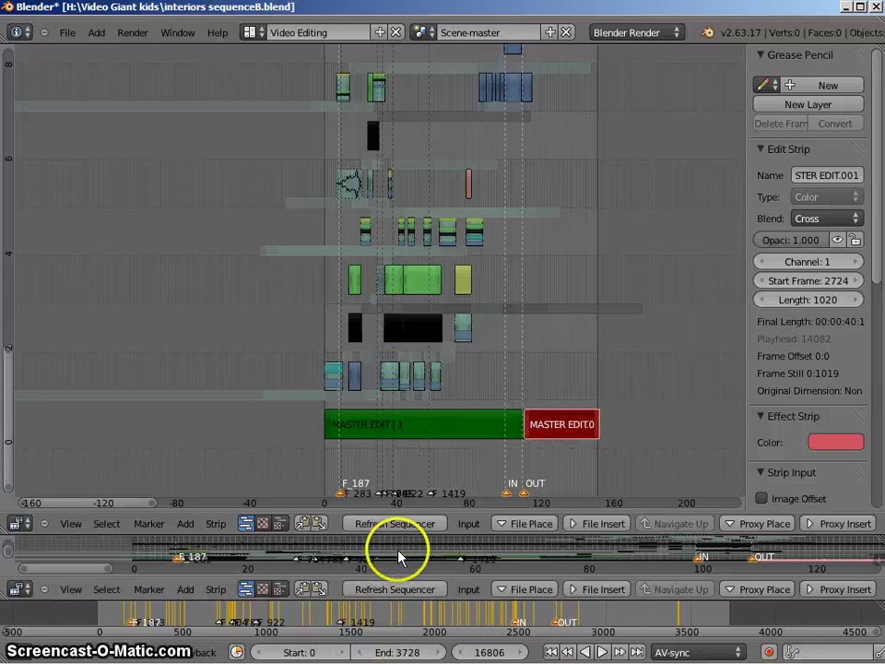
Step: Maximize the middle sequencer, frame master edit and WILD FOOTAGE strips side by side, then restore the layout
scroll(480, 433, down, 6)
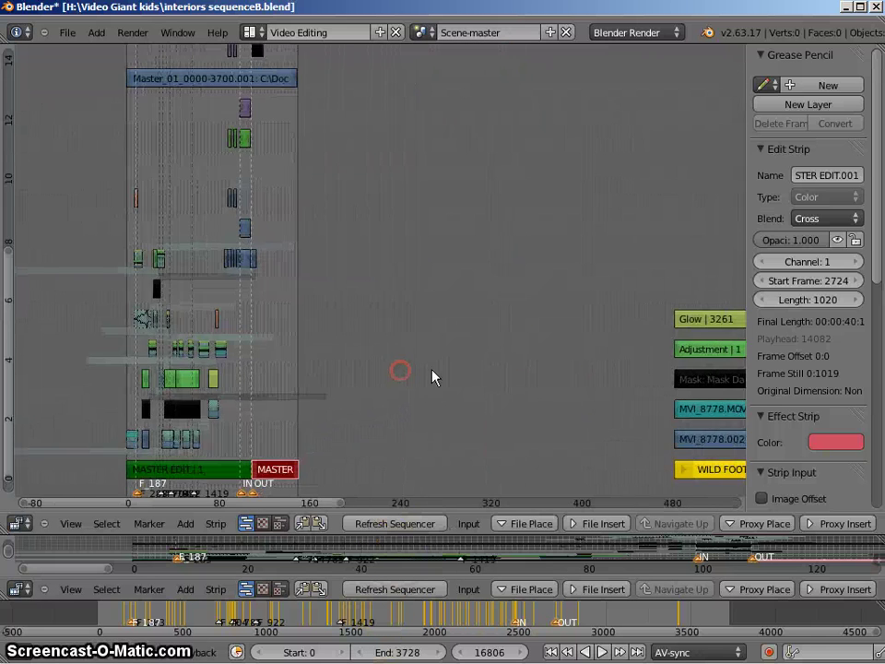
scroll(433, 377, down, 3)
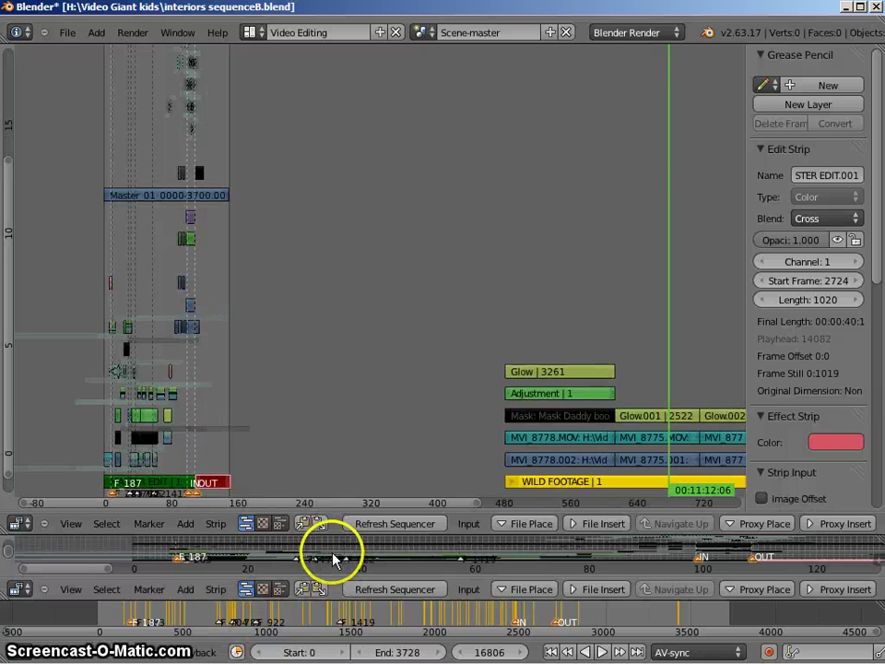
key(ctrl+Up)
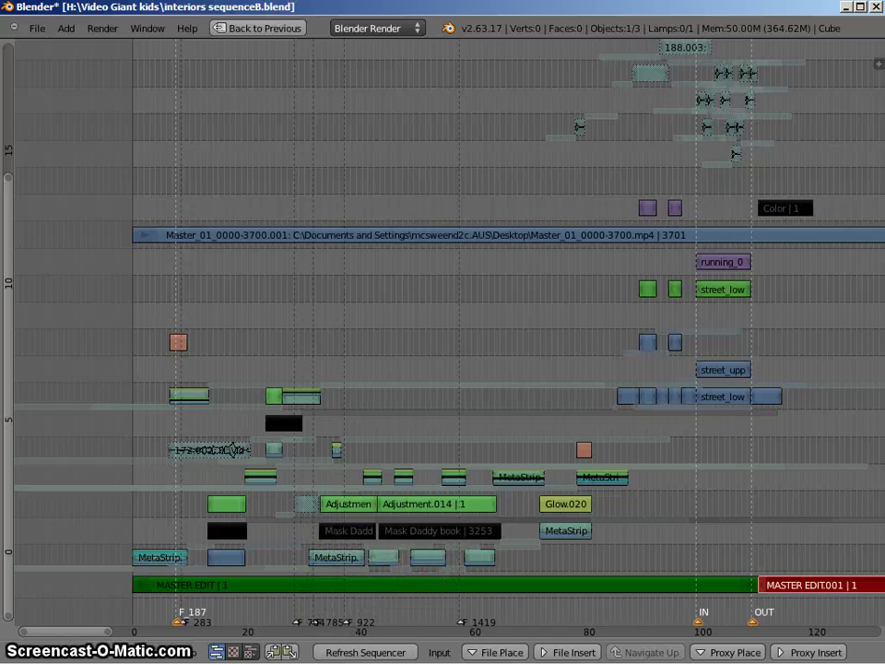
drag(10, 184, 30, 594)
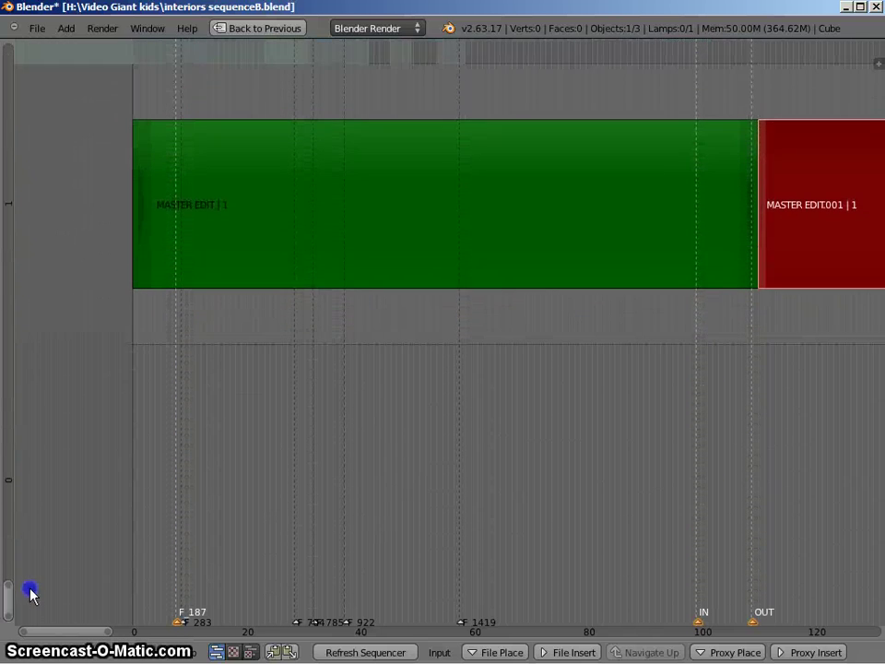
middle_drag(397, 318, 312, 553)
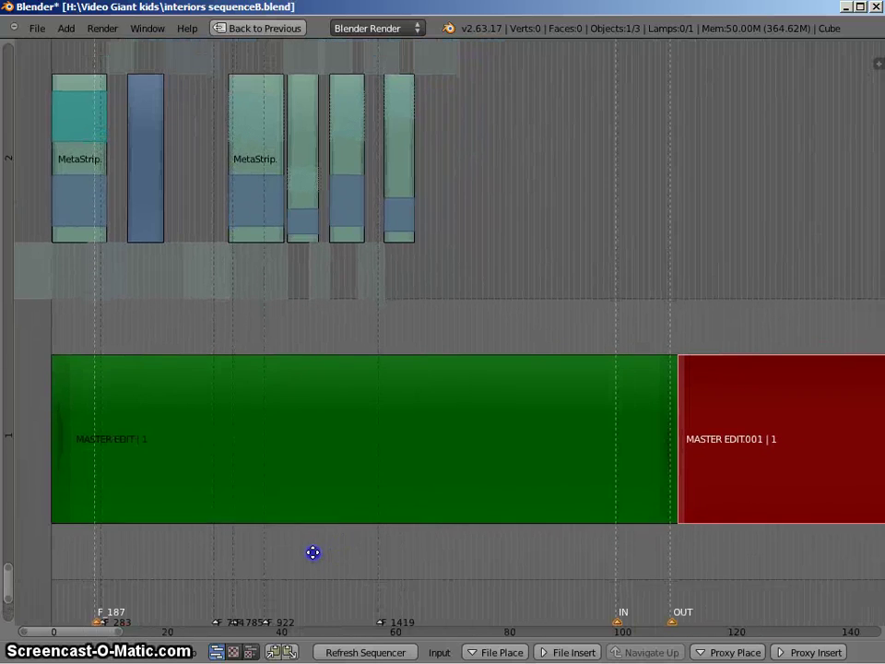
ctrl+middle_drag(694, 504, 613, 547)
middle_drag(672, 480, 462, 388)
ctrl+middle_drag(622, 420, 622, 355)
middle_drag(603, 500, 582, 94)
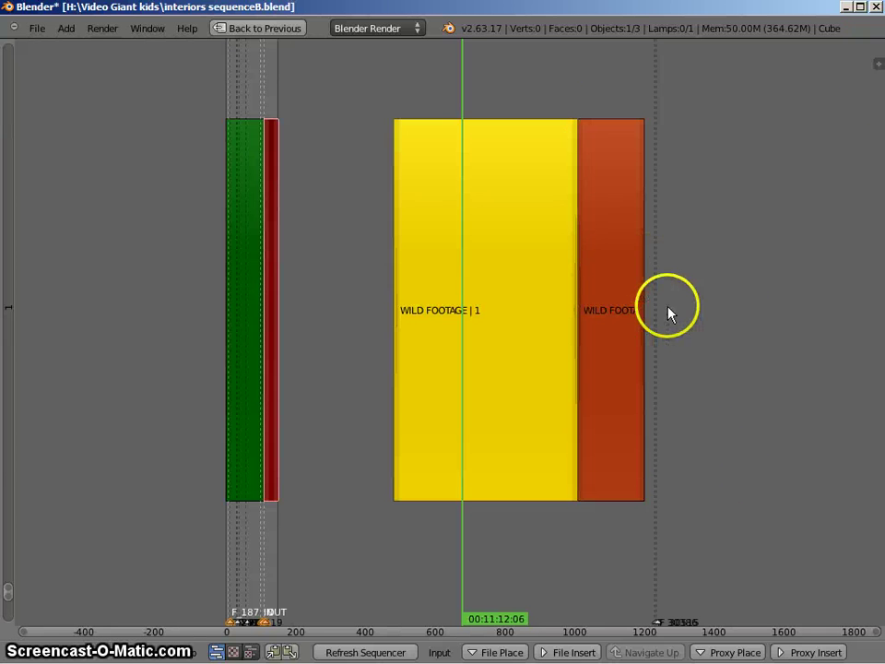
key(ctrl+Up)
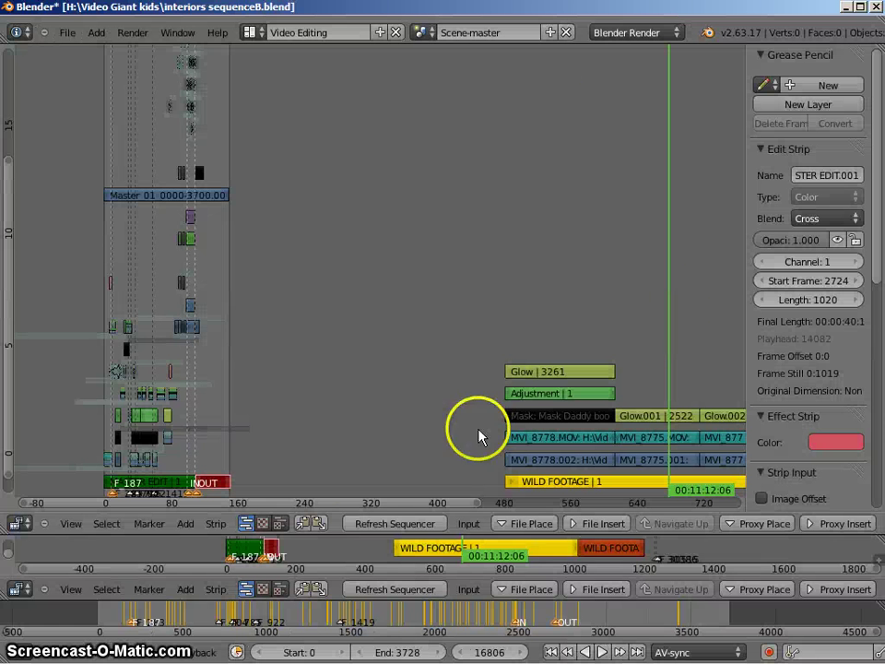
Step: Reset the playhead to frame 0, zoom the navigation strip to frames 0–1200, and select MASTER EDIT
click(225, 553)
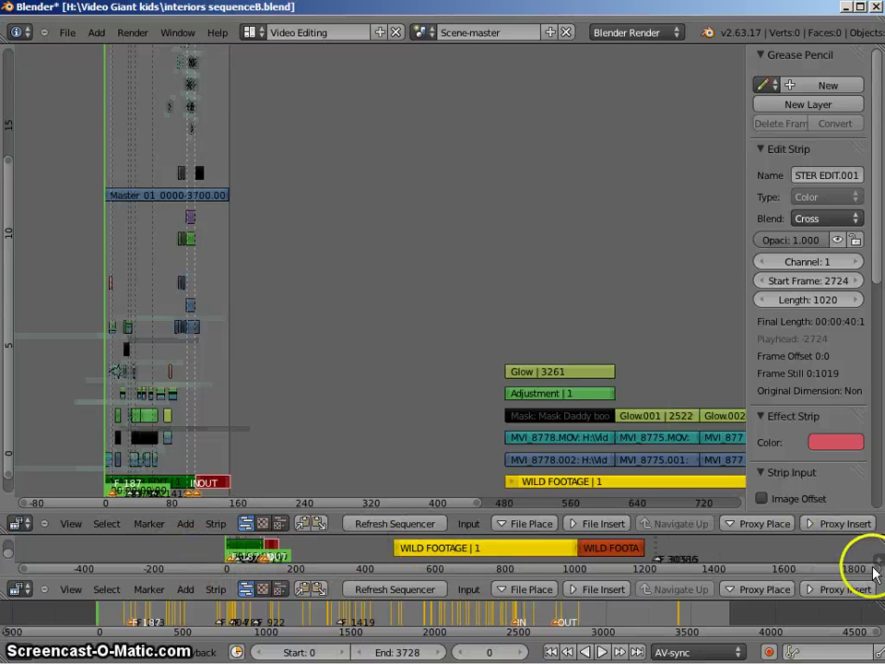
drag(874, 574, 447, 571)
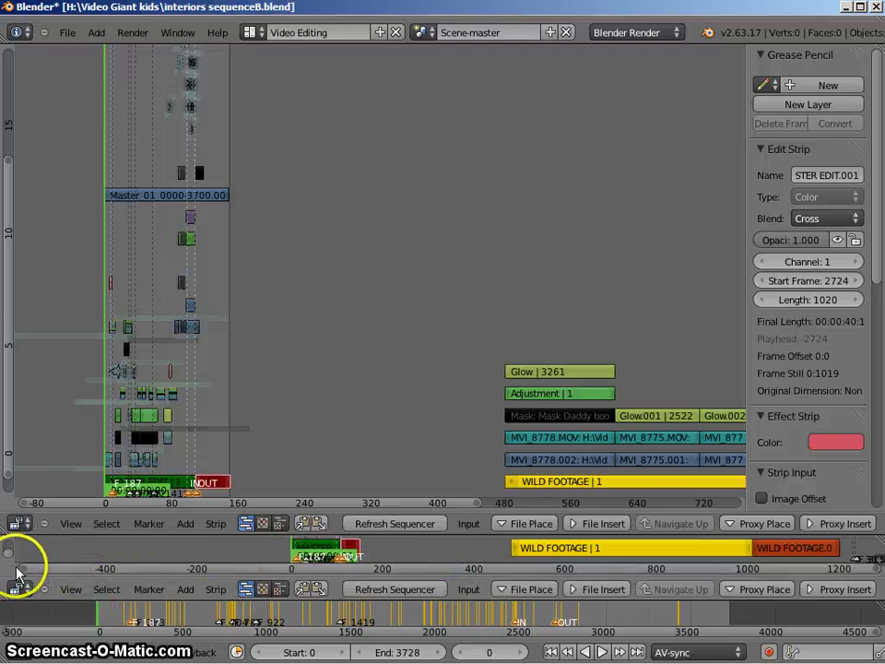
drag(22, 573, 438, 584)
click(556, 572)
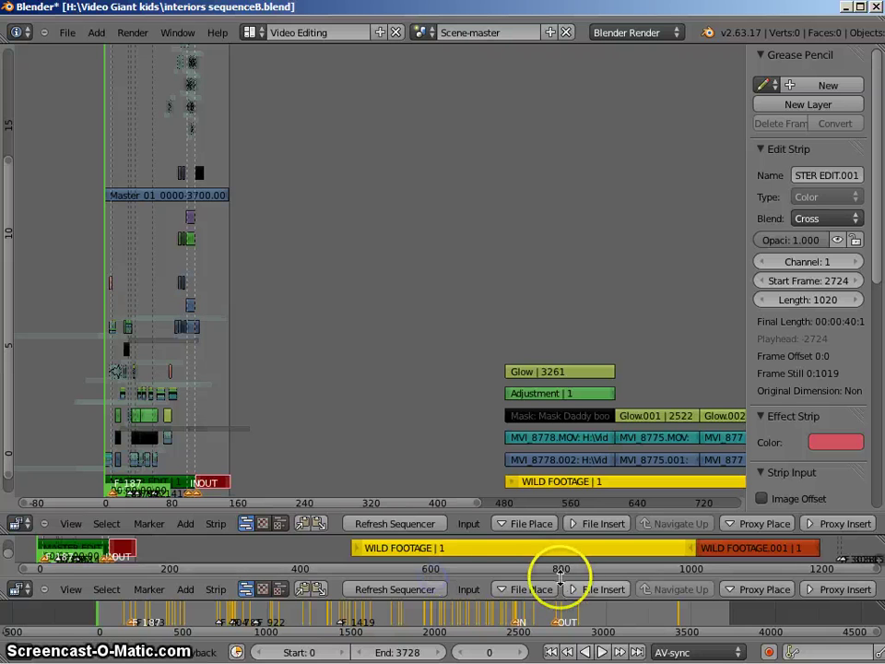
click(309, 505)
right_click(75, 550)
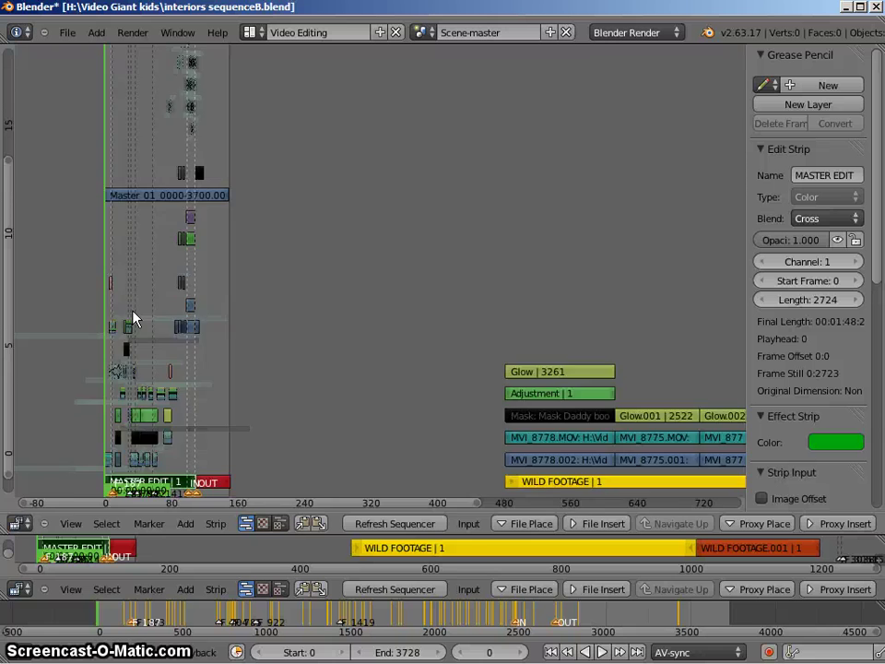
Step: Fit all strips, select MASTER EDIT.001 in the navigation bar, and zoom the main view onto it
key(Home)
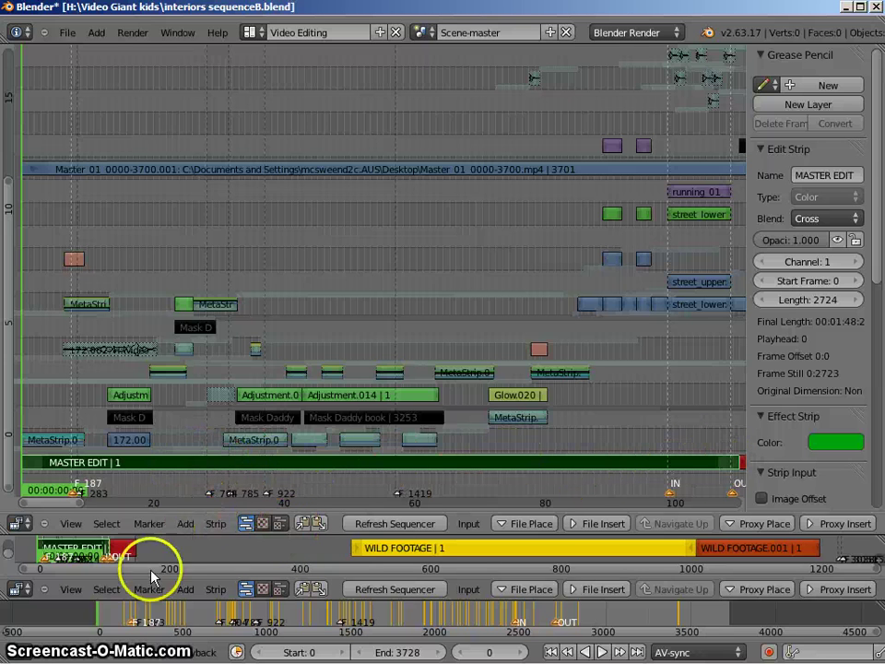
right_click(127, 550)
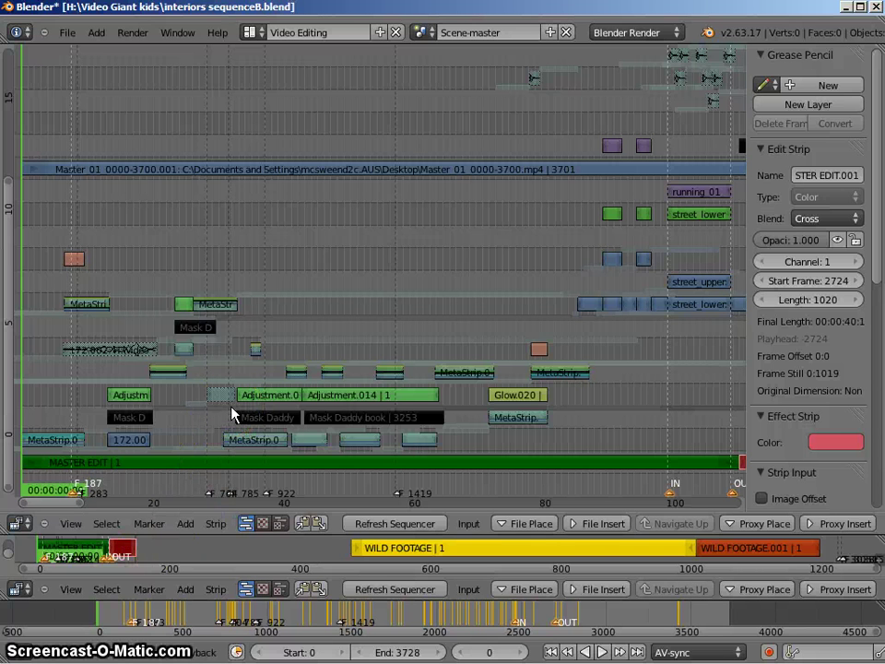
key(KP_Decimal)
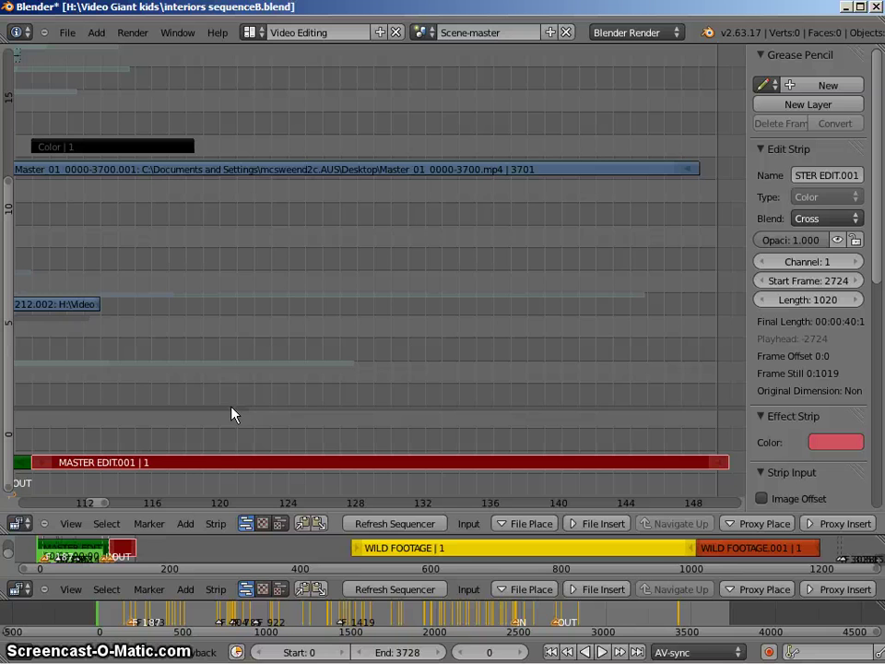
Step: Jump to WILD FOOTAGE.001 at frame 3466, then to the yellow WILD FOOTAGE at frame 28472
right_click(758, 550)
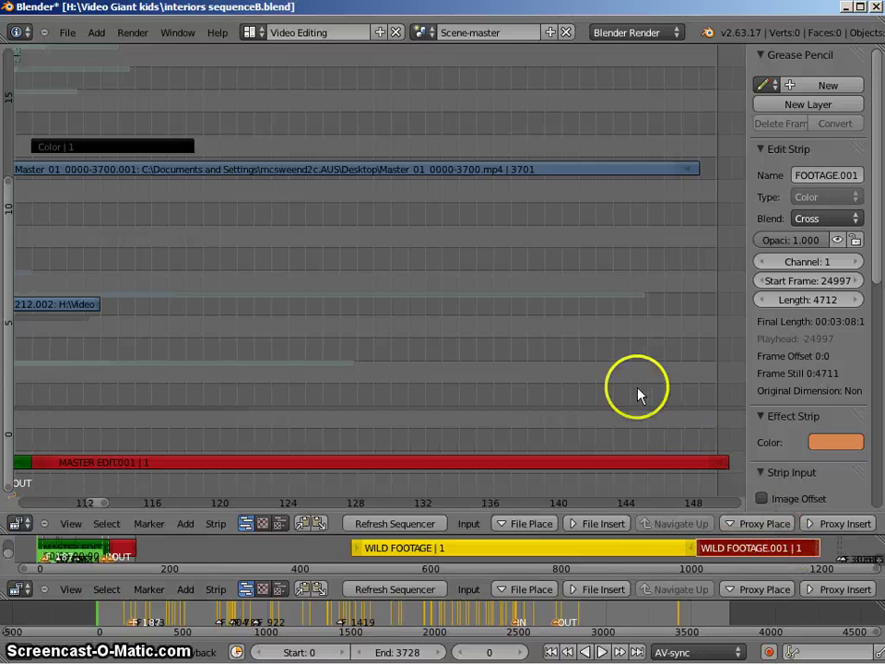
click(539, 353)
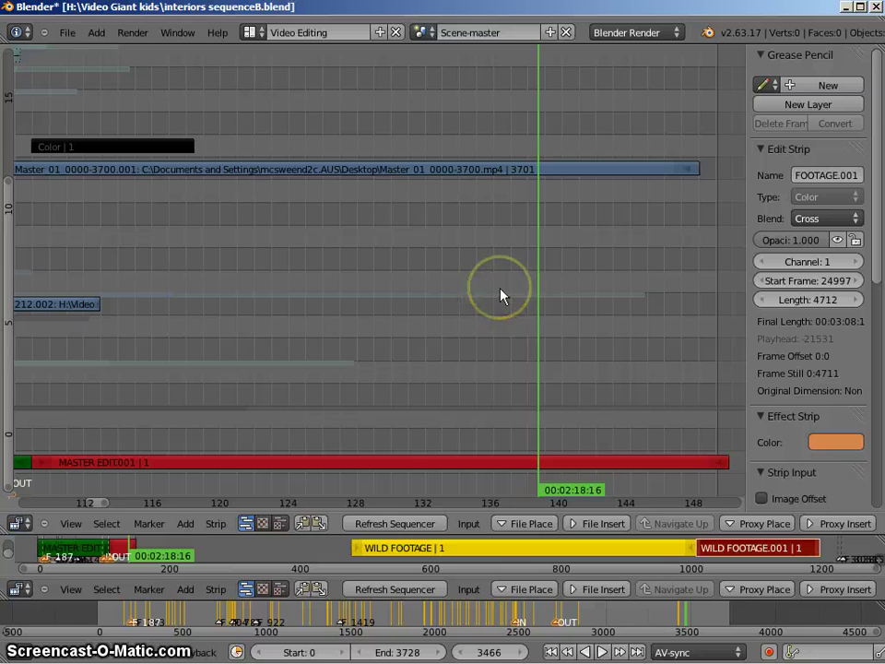
key(KP_Decimal)
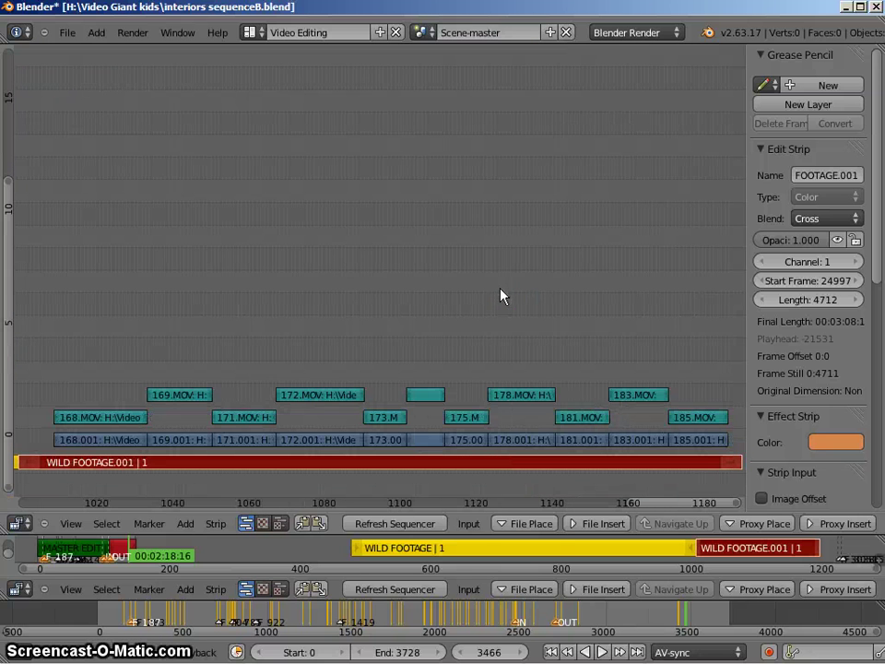
right_click(541, 550)
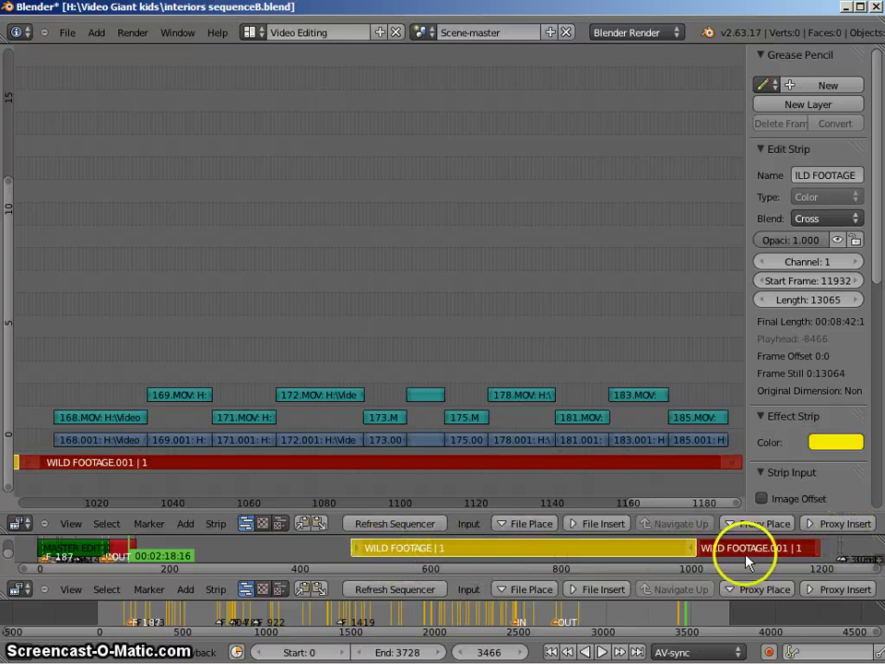
click(553, 305)
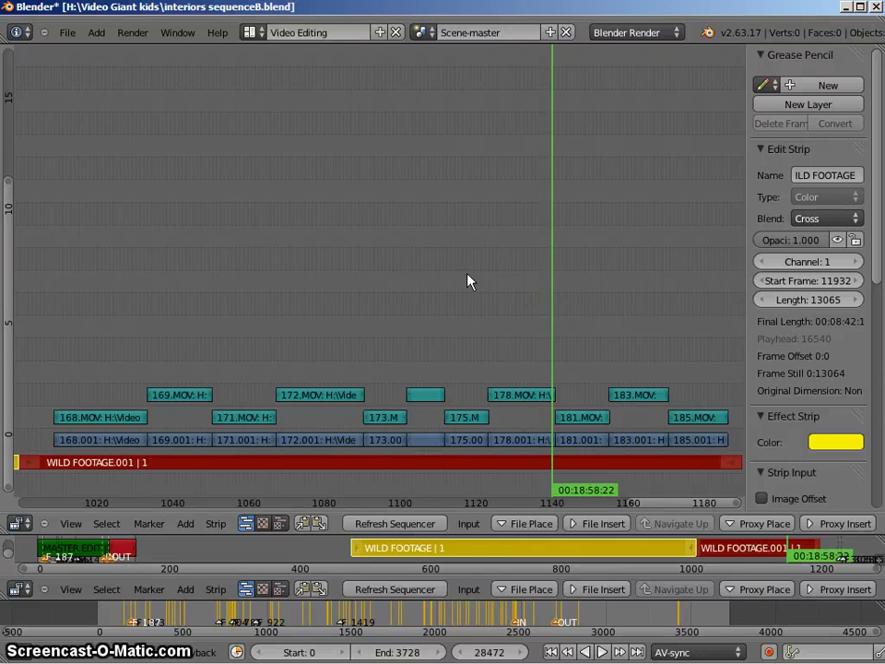
scroll(467, 281, down, 5)
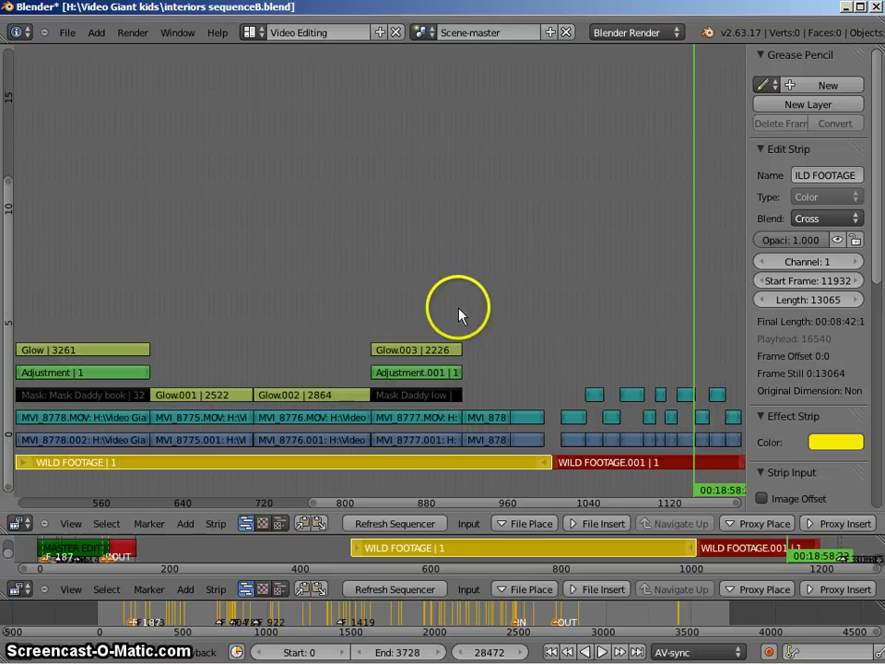
Step: Select both master edit strips, set the playhead to frame 16506, and frame them in the main view
click(72, 551)
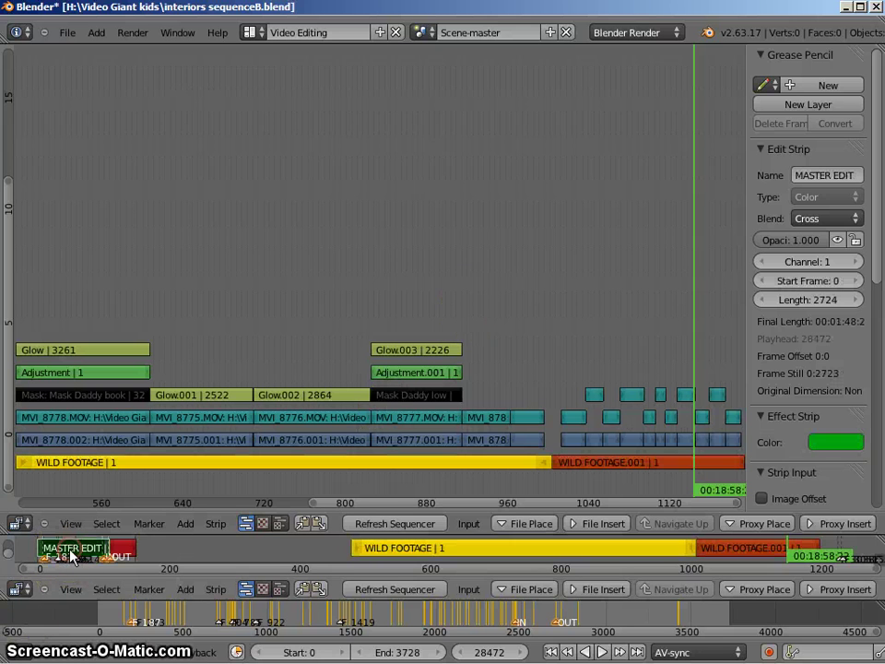
click(122, 550)
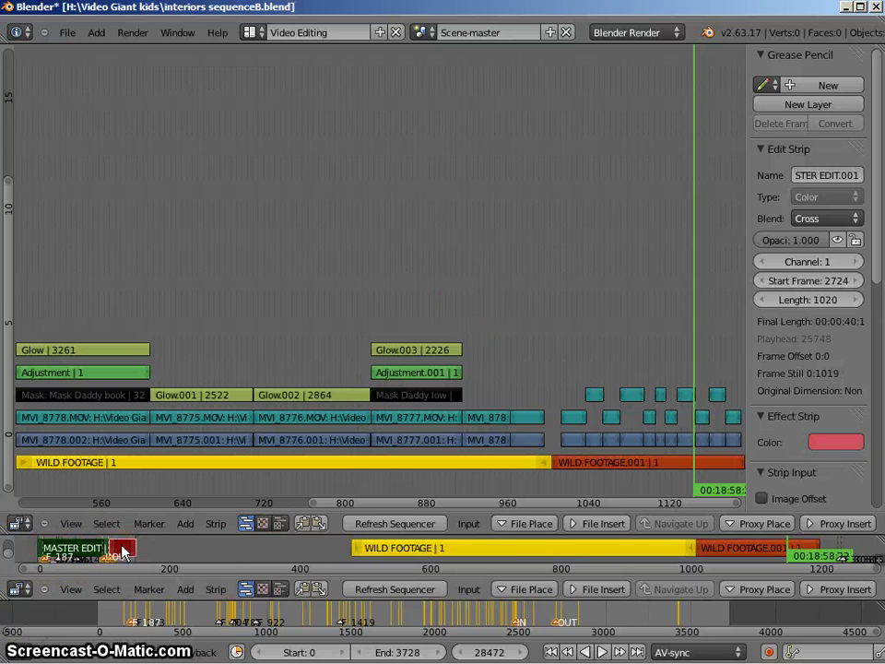
click(205, 316)
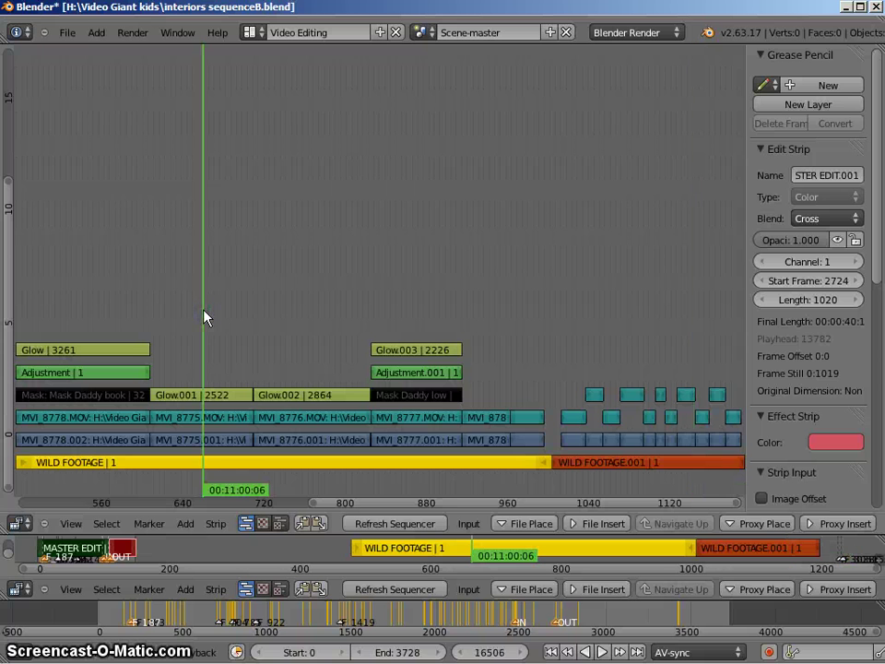
key(KP_Decimal)
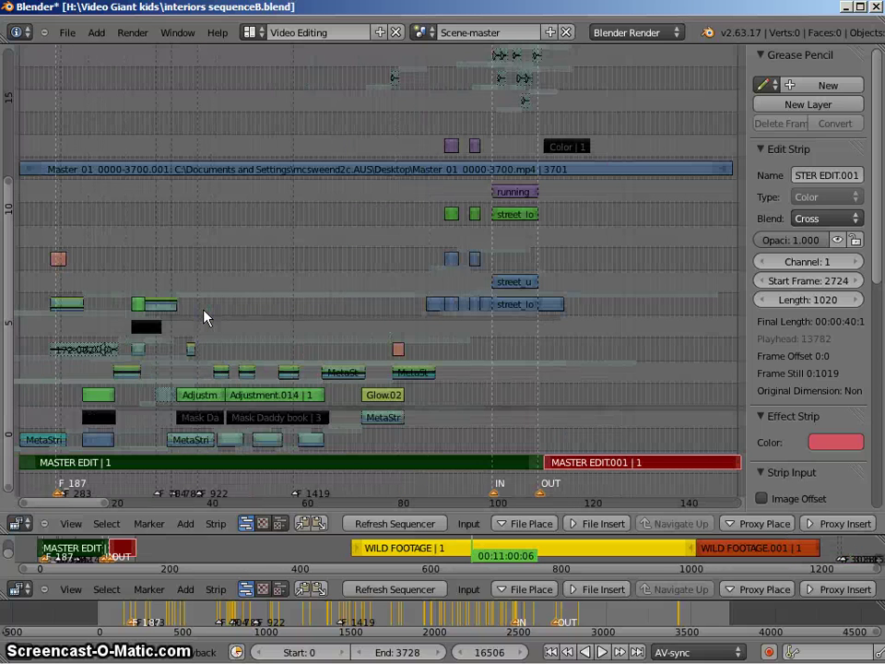
click(244, 317)
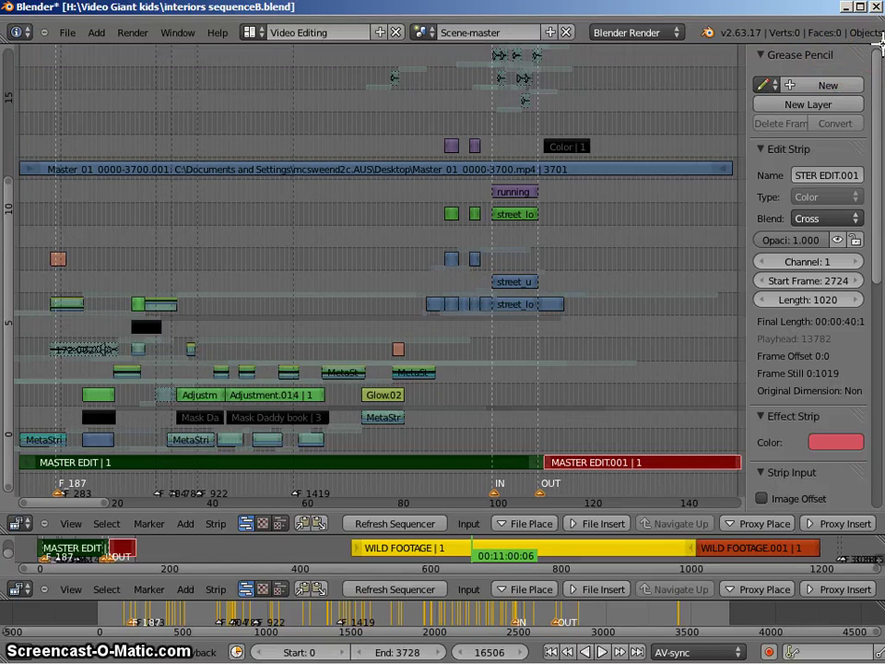
Step: Split the main sequencer side by side, then divide the right area into top and bottom
drag(881, 42, 732, 25)
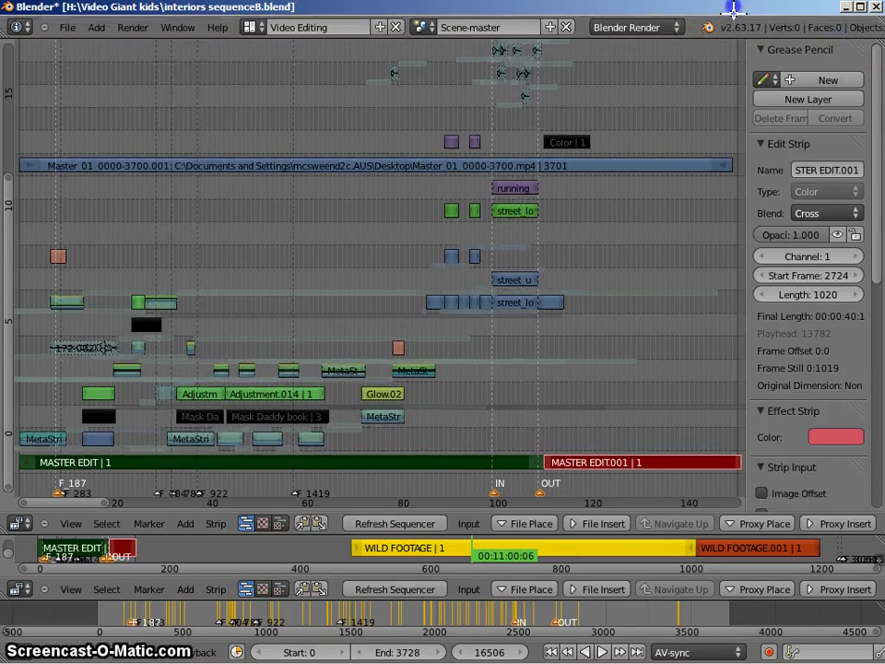
drag(876, 44, 549, 61)
drag(551, 538, 571, 242)
Step: Make the upper-right area a video preview, hide the lower-right sidebar, and select WILD FOOTAGE
drag(770, 221, 814, 236)
mouse_move(607, 129)
mouse_down()
mouse_move(582, 306)
mouse_move(668, 422)
mouse_move(577, 446)
mouse_move(688, 504)
mouse_move(767, 422)
mouse_move(701, 410)
mouse_up()
key(n)
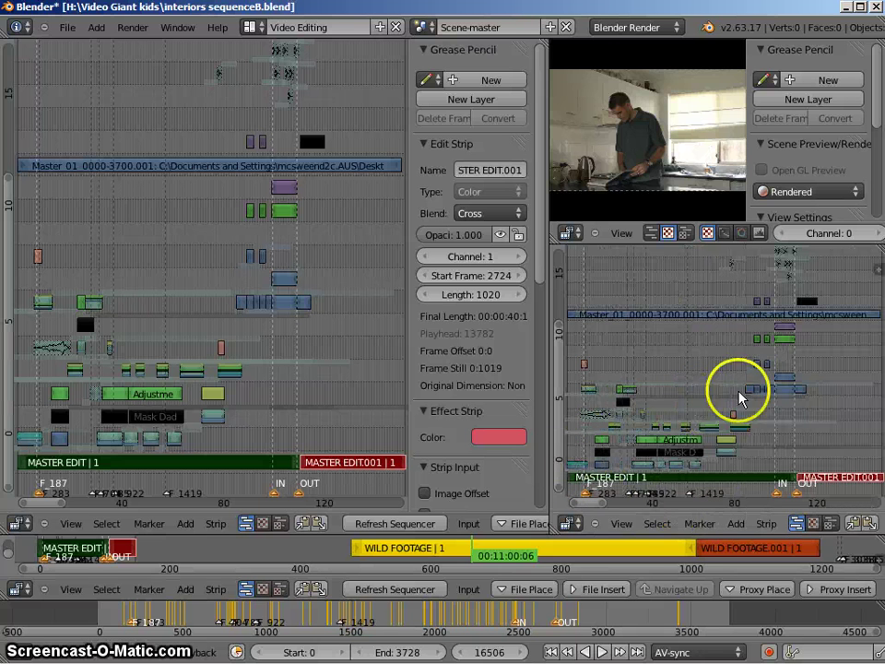
right_click(642, 547)
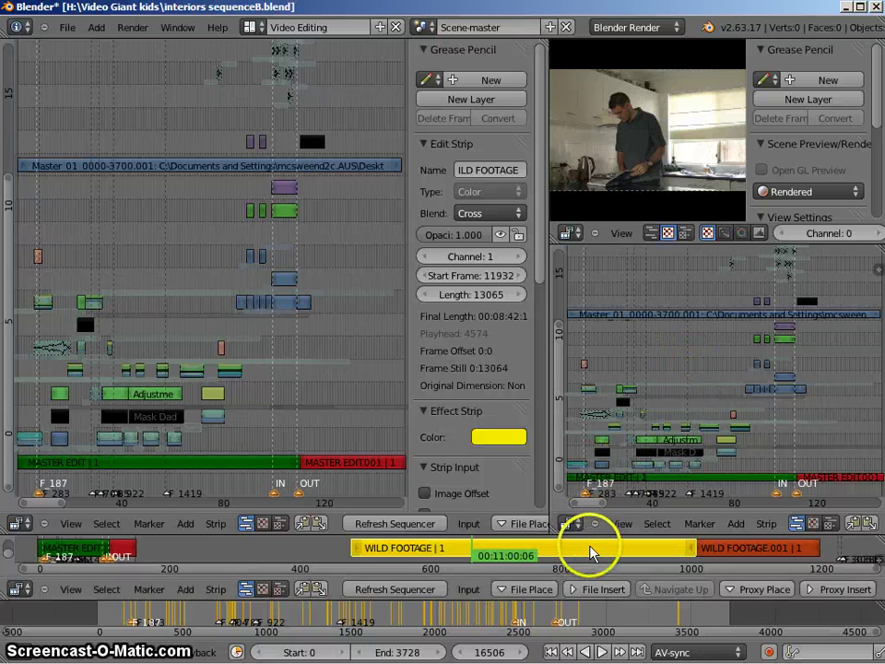
Step: Preview frame 703, frame the wild footage strips in the lower-right view, and jump to WILD FOOTAGE.001
click(627, 355)
key(KP_Decimal)
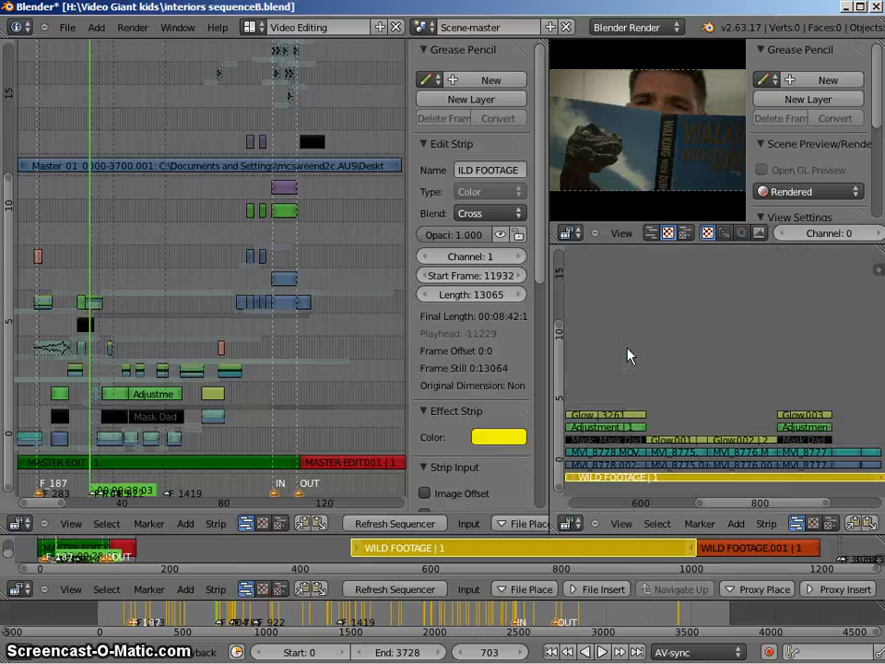
scroll(762, 405, down, 2)
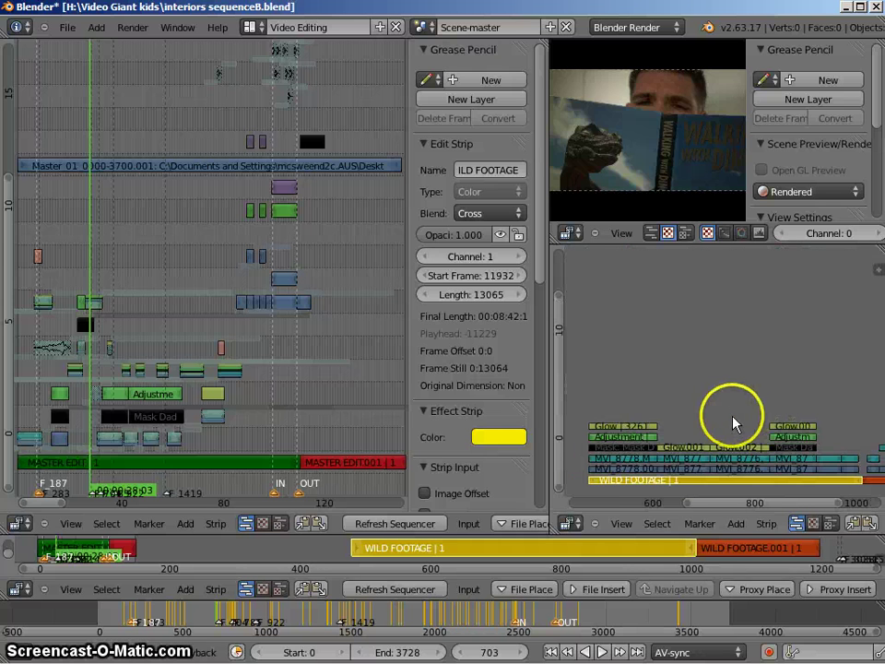
right_click(745, 554)
click(715, 370)
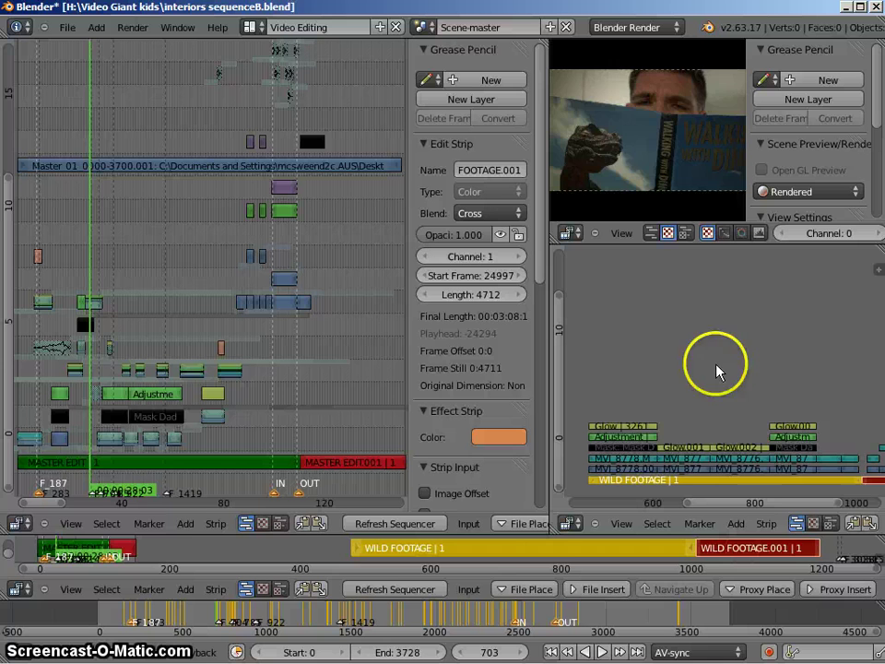
scroll(719, 370, down, 1)
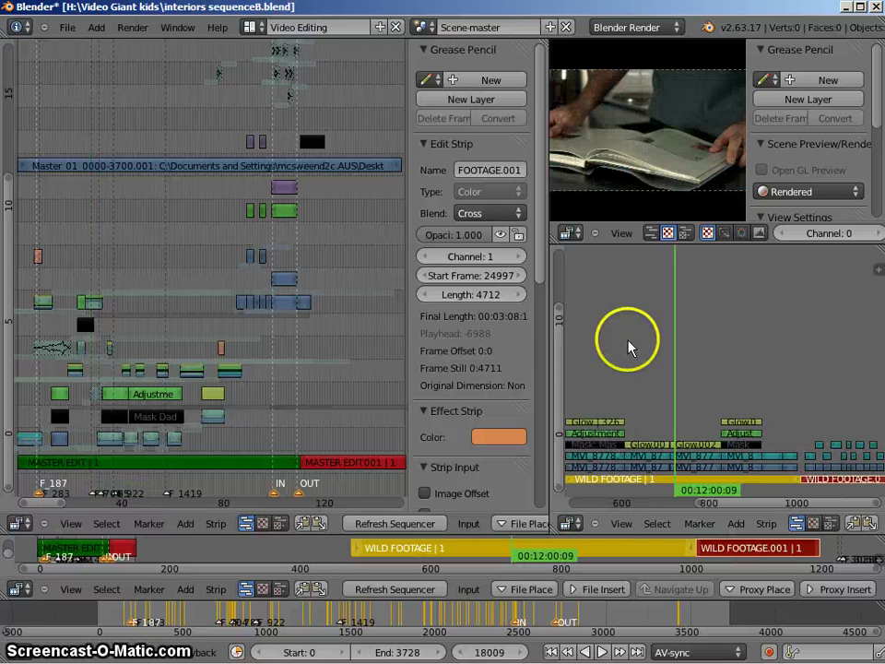
Step: Select the MASTER EDIT sections and move the edit playhead to frame 1167, then 1658
right_click(59, 552)
right_click(121, 548)
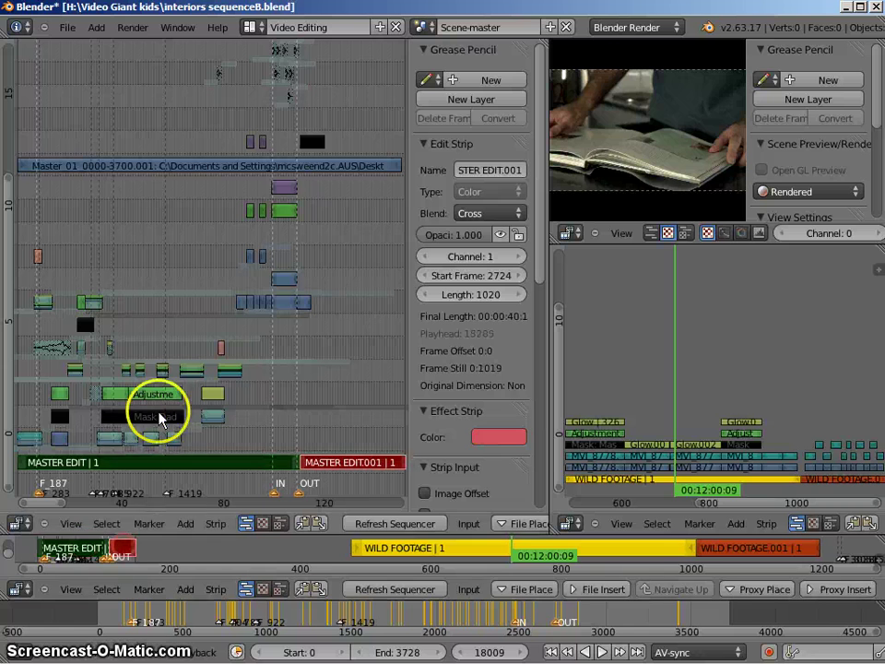
right_click(89, 550)
click(137, 313)
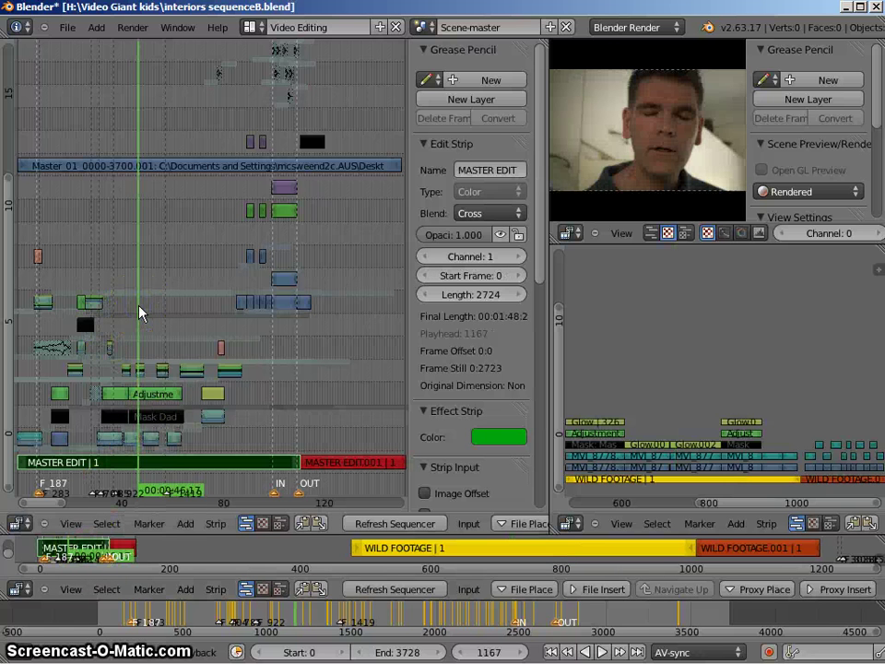
scroll(139, 313, up, 2)
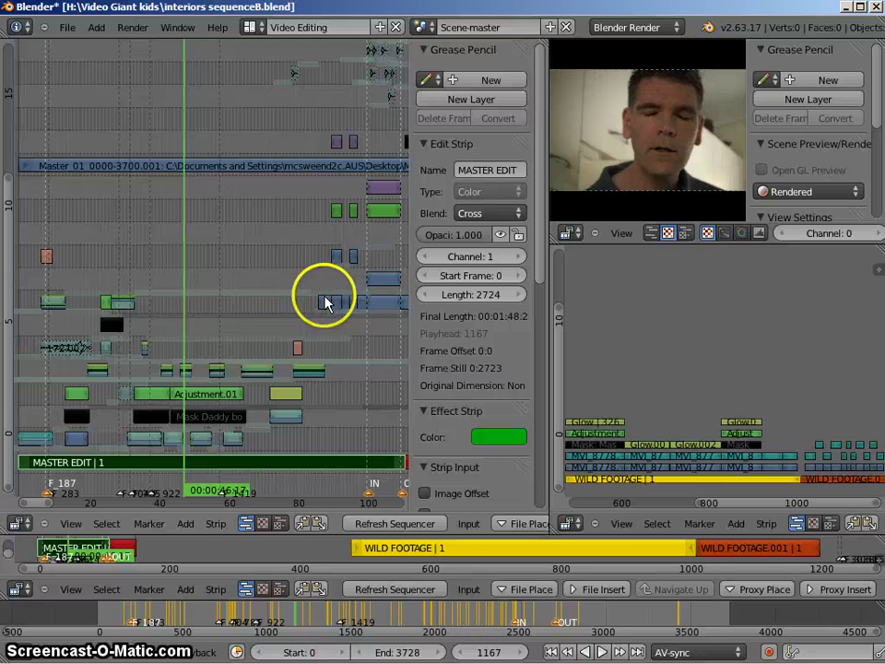
click(252, 227)
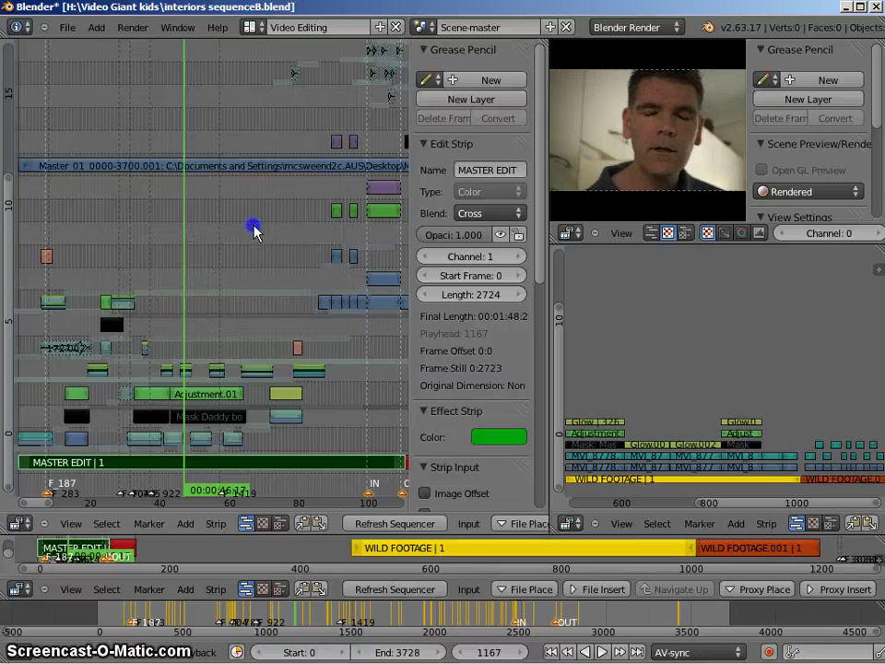
Step: Set the wild footage playhead past frame 22314, return the edit to frame 1079, and zoom out slightly
click(752, 366)
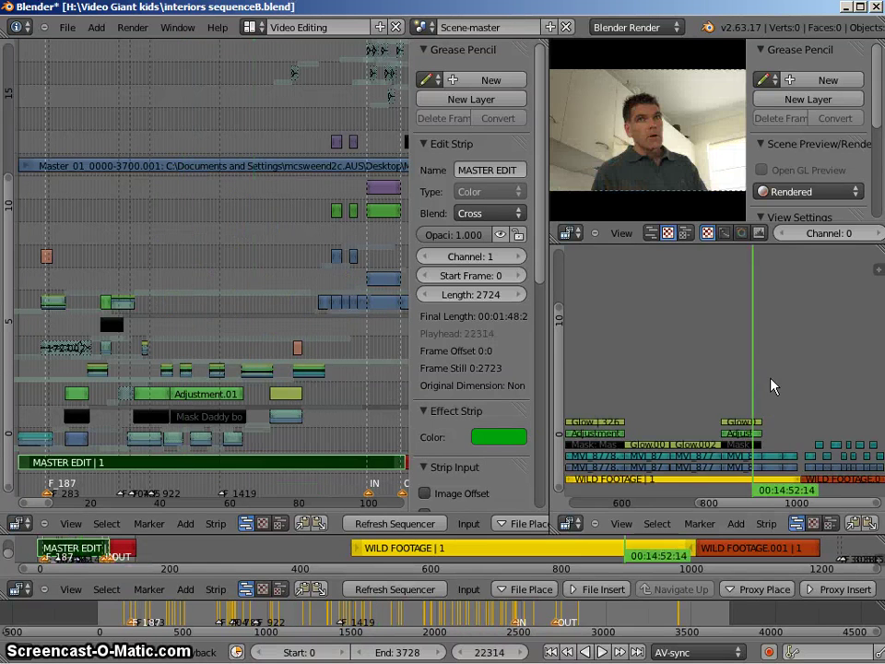
click(773, 387)
click(171, 261)
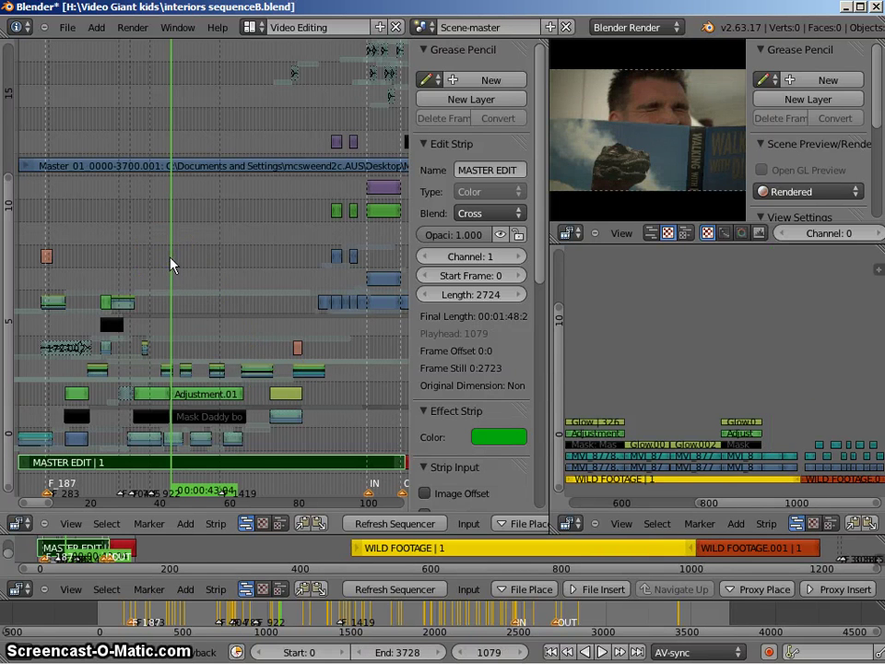
ctrl+middle_drag(109, 222, 229, 293)
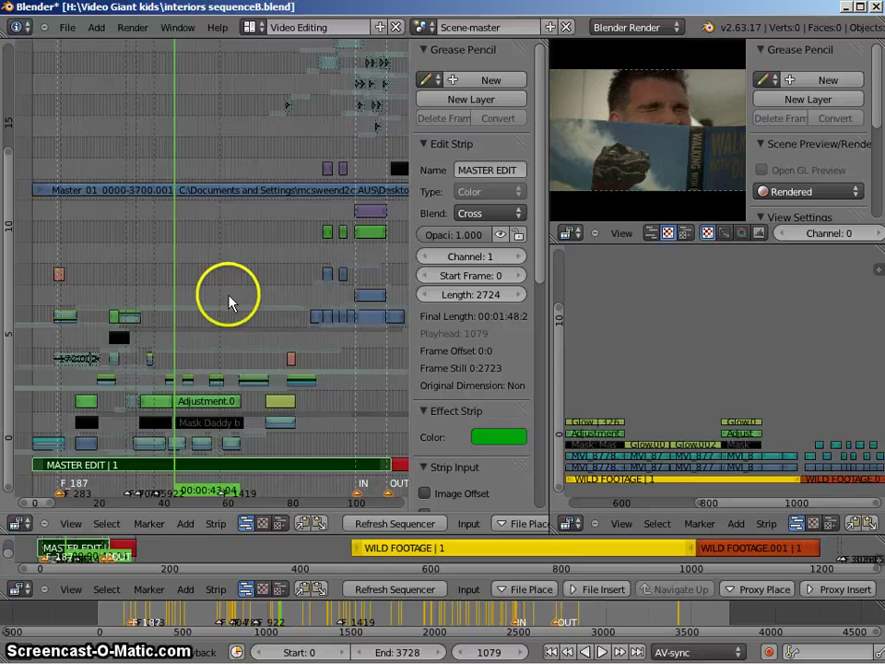
scroll(229, 297, down, 2)
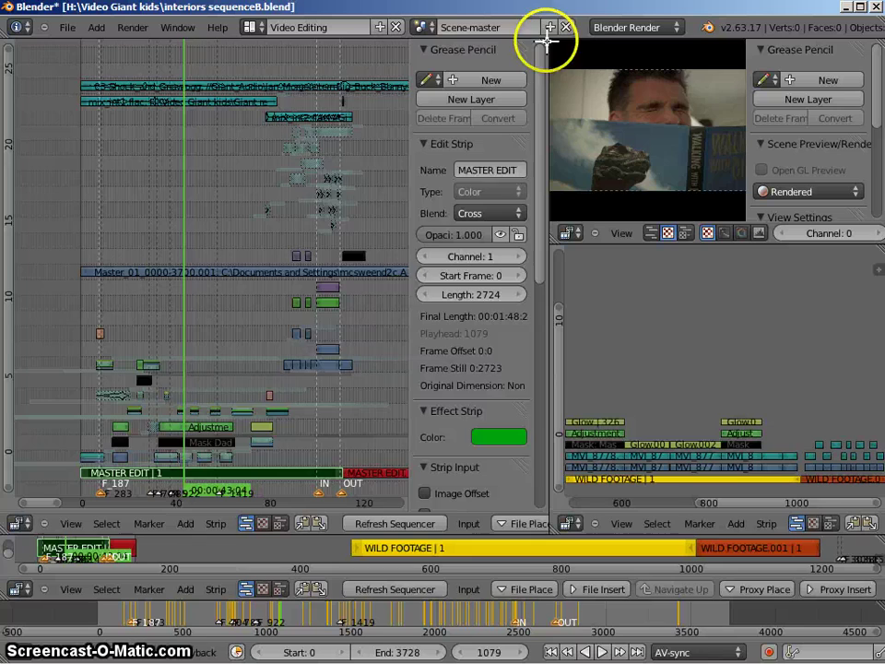
Step: Split the edit timeline into two stacked views, hide the sidebar, and frame the audio channels in the upper view
drag(547, 47, 531, 267)
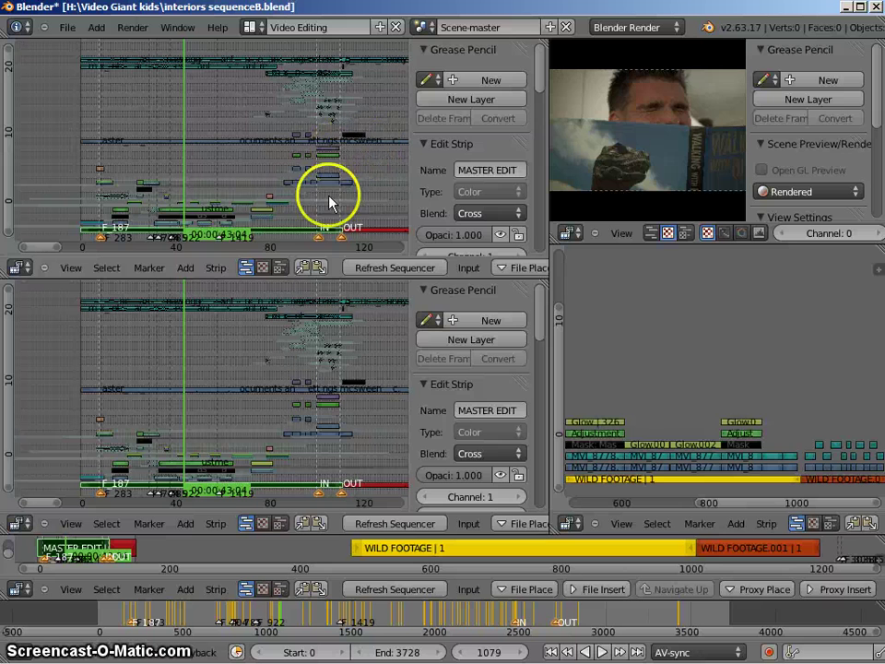
key(n)
key(n)
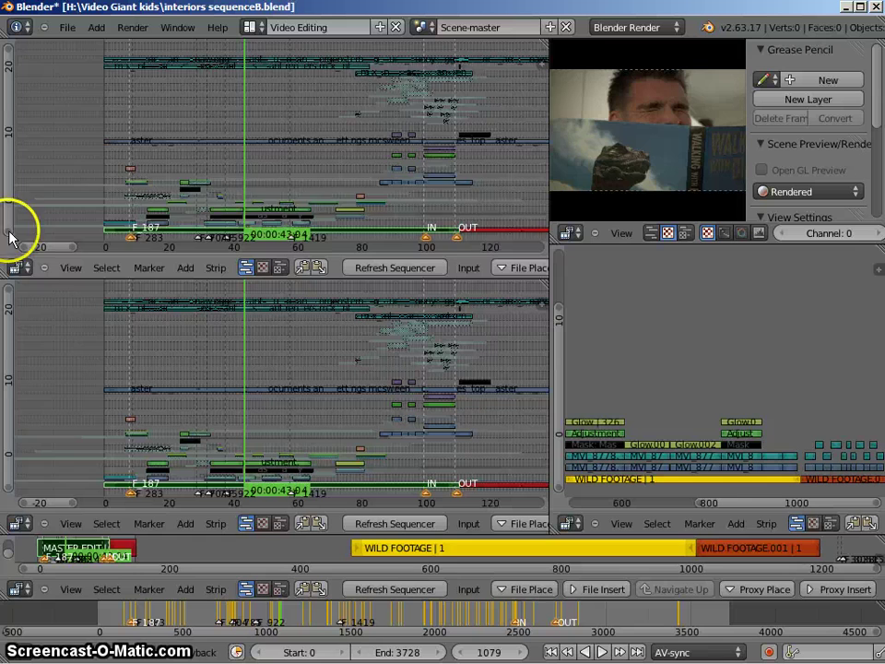
drag(9, 238, 9, 118)
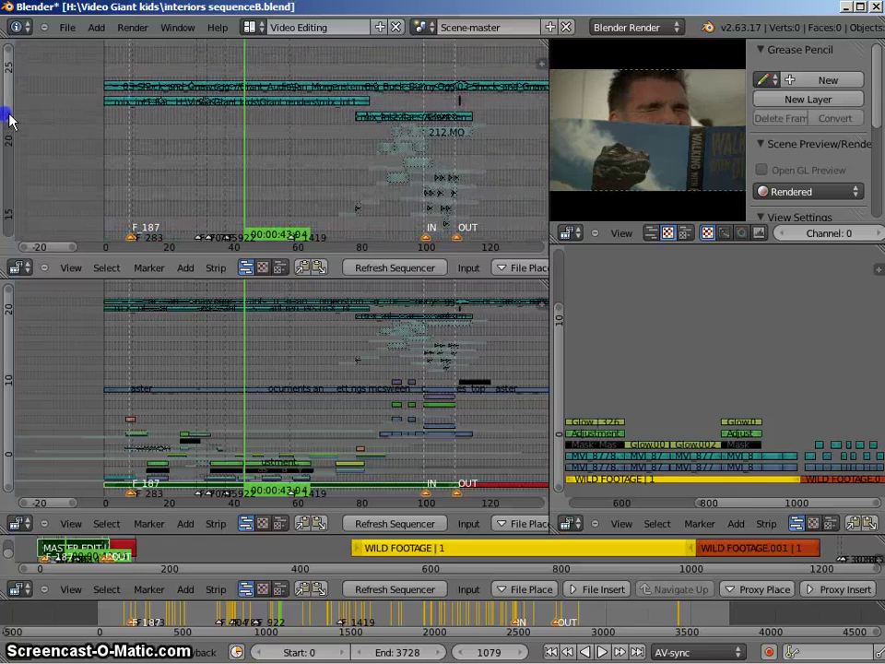
click(10, 63)
drag(9, 58, 8, 74)
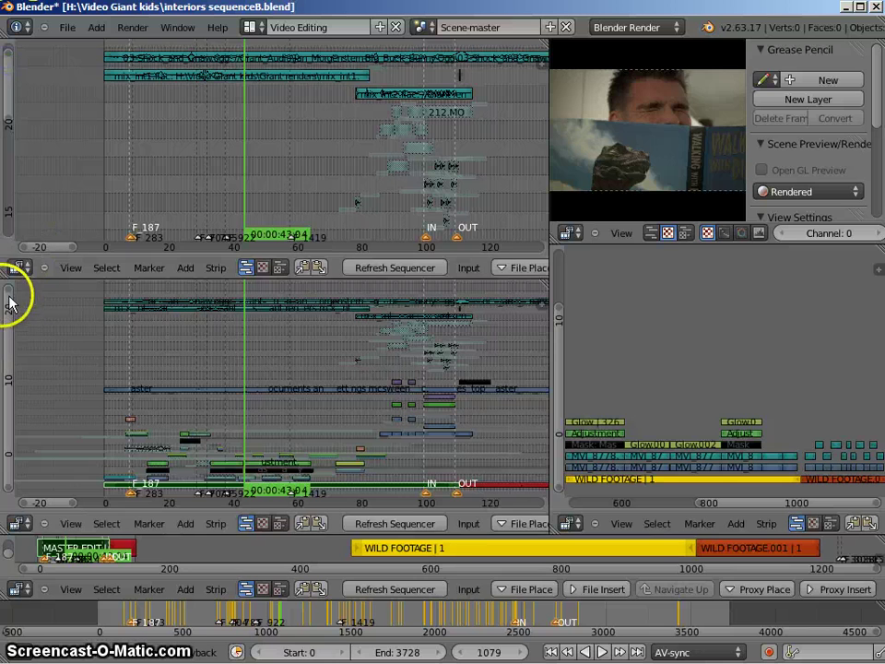
Step: Frame the video channels in the lower view and scrub the playhead to the shot of the boy
drag(10, 293, 13, 393)
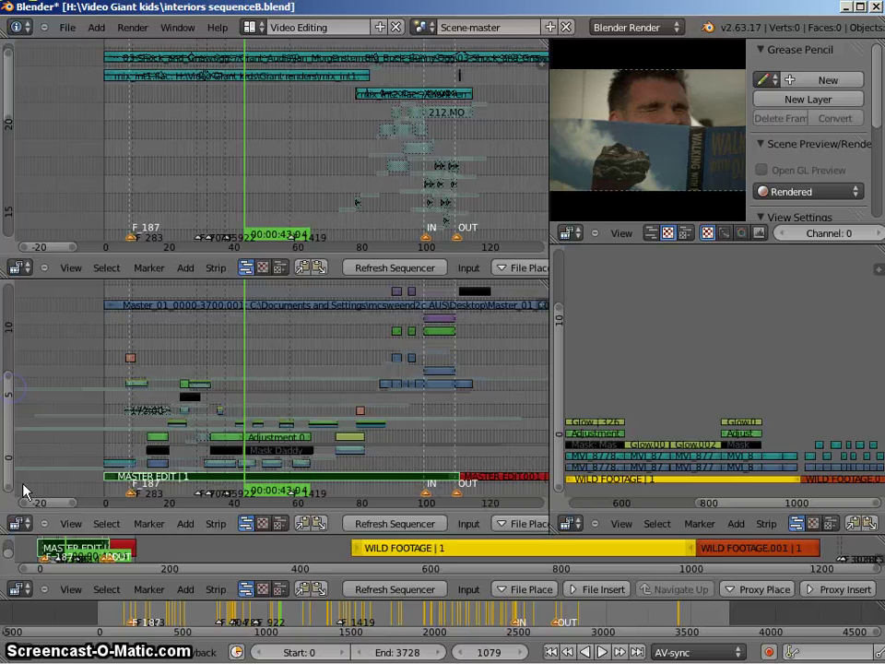
drag(11, 481, 12, 479)
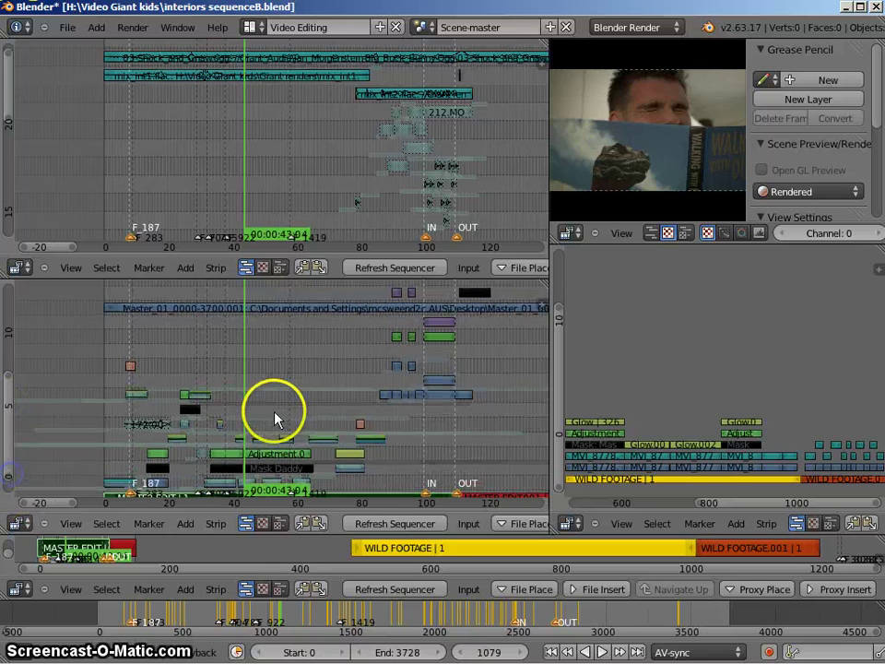
drag(282, 360, 334, 357)
click(318, 359)
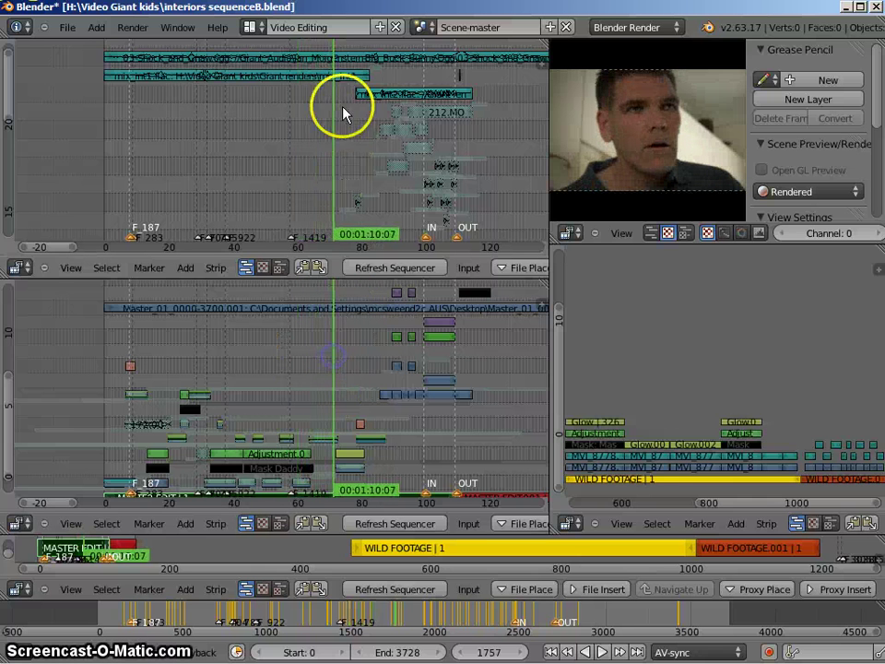
right_click(334, 58)
right_drag(359, 415, 329, 438)
right_click(329, 441)
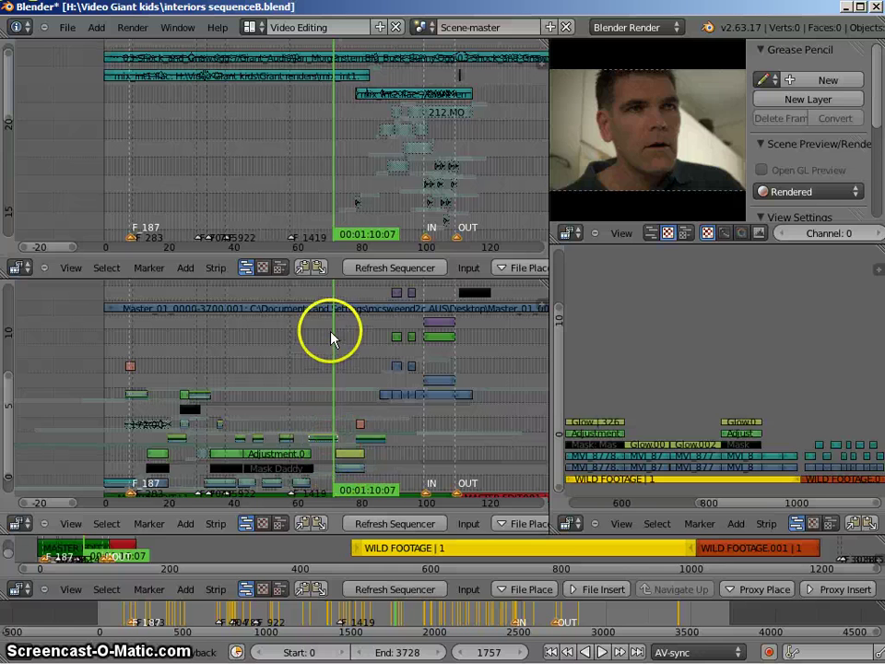
drag(332, 337, 306, 328)
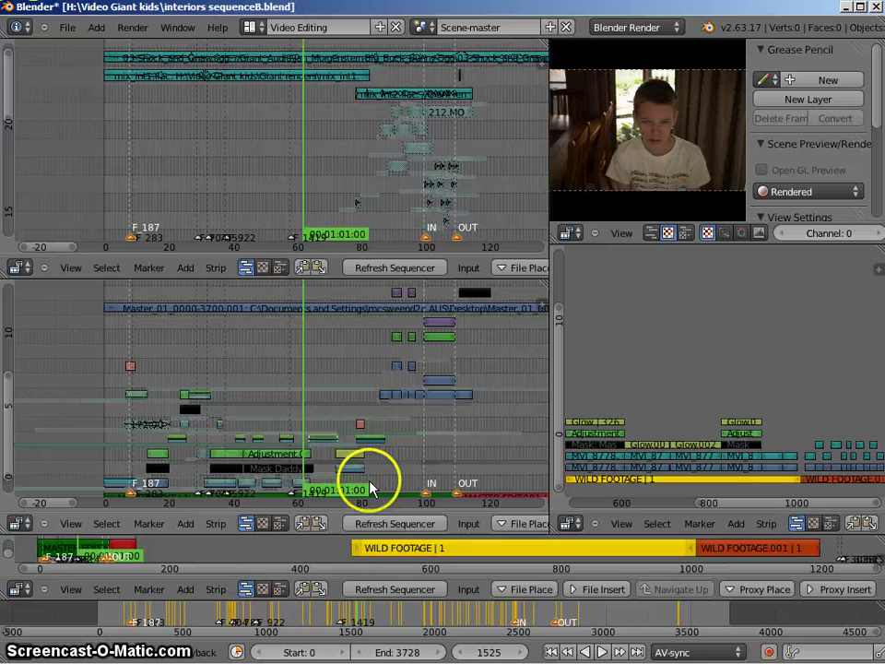
right_click(533, 549)
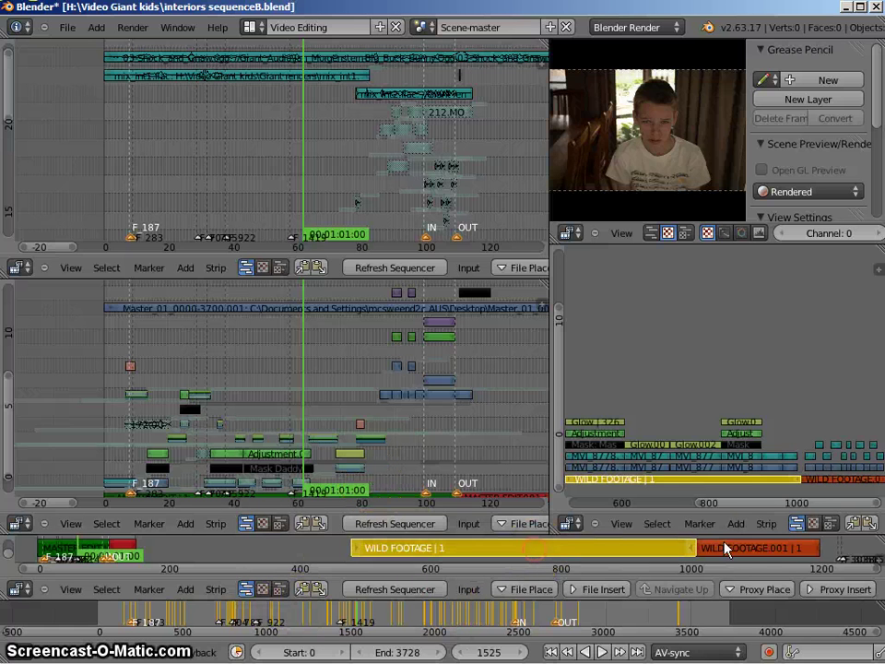
shift+right_click(768, 550)
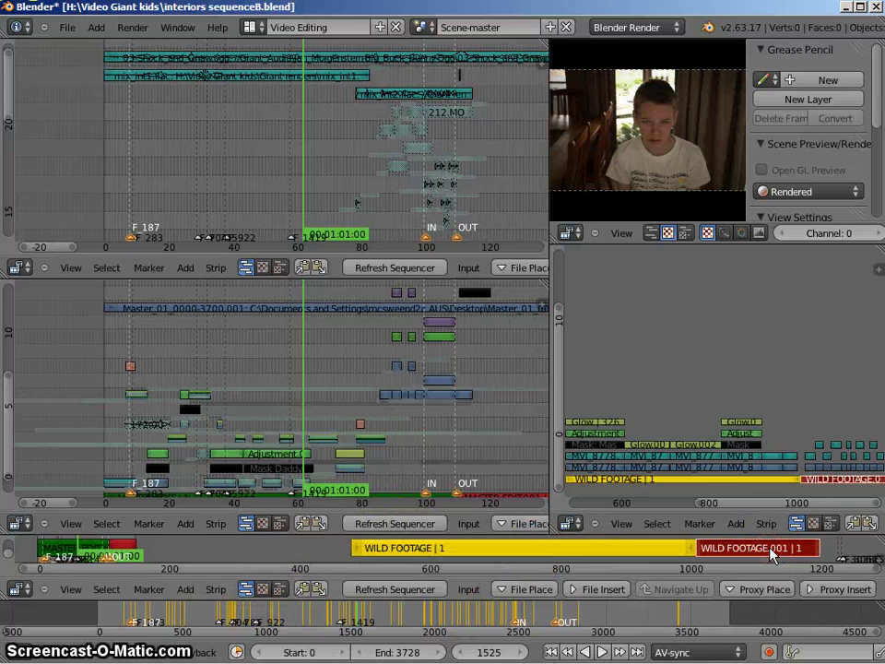